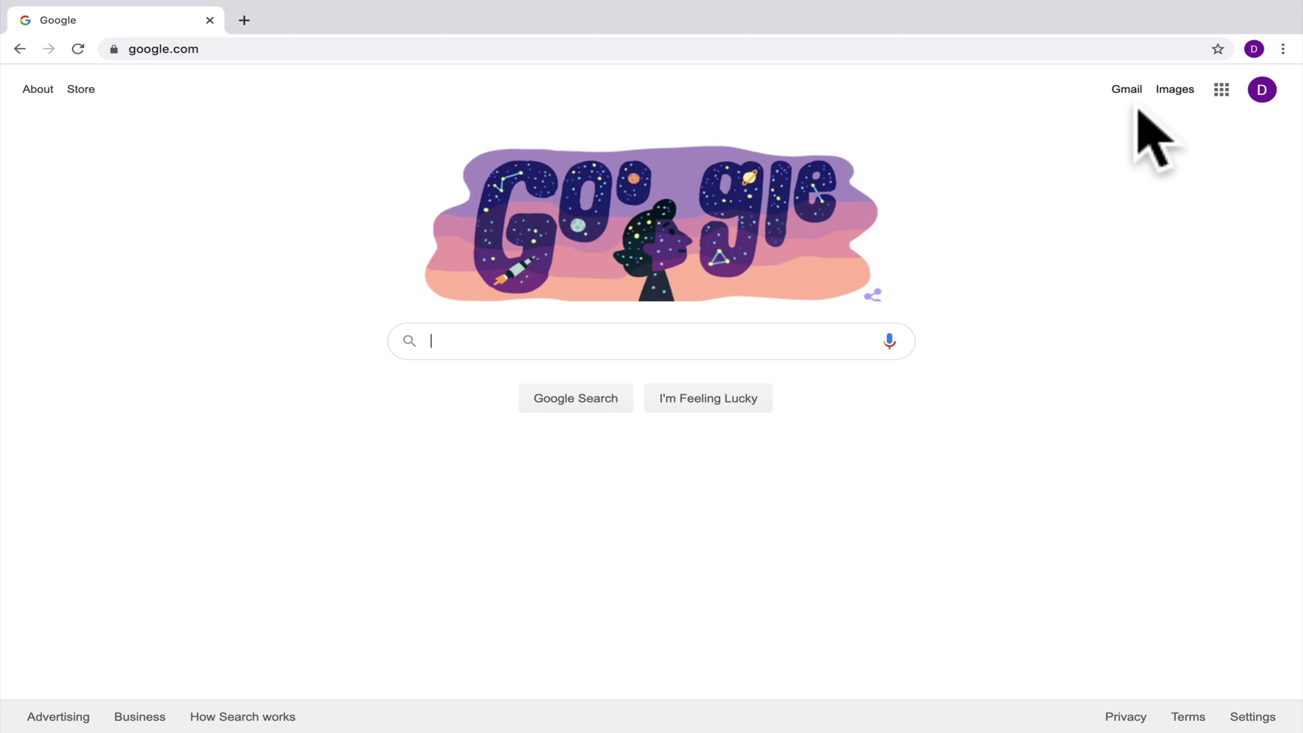
Step: Open Gmail from the Google apps menu on the Google Search page
{"action": "left_click", "coordinate": [1220, 90]}
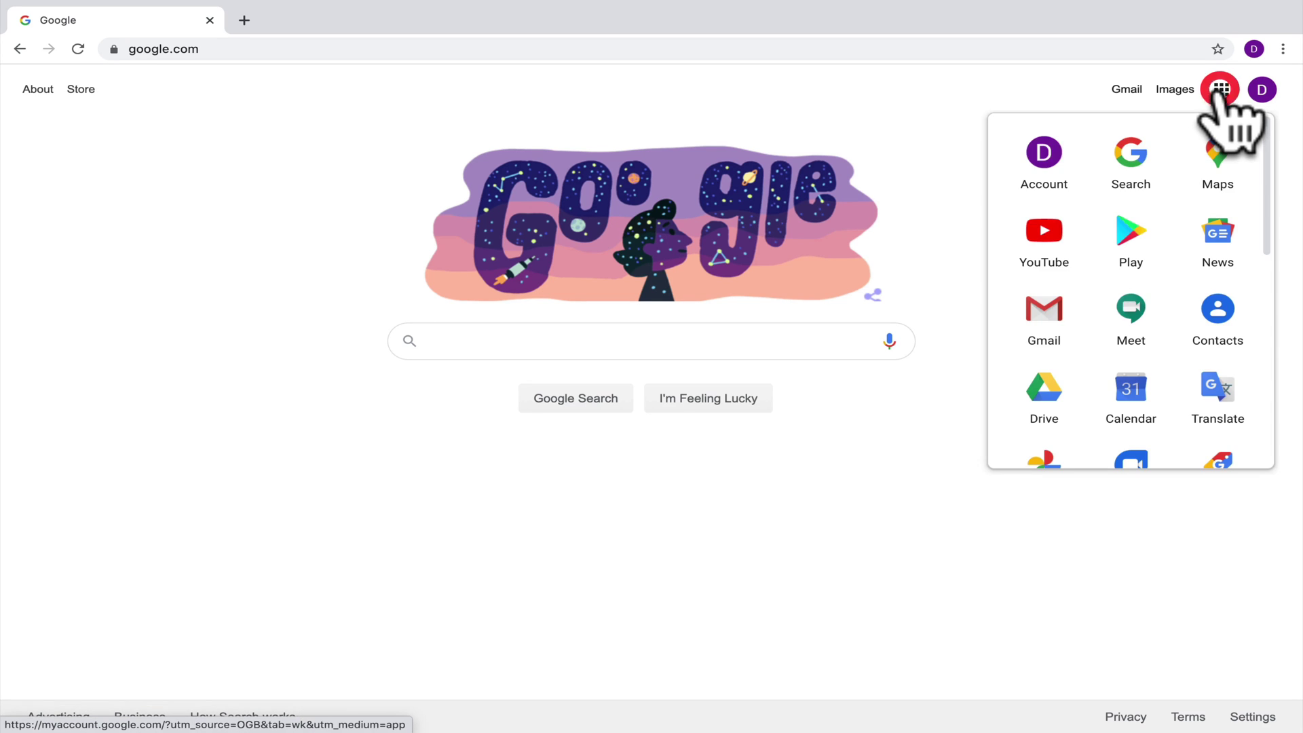
{"action": "left_click", "coordinate": [1043, 317]}
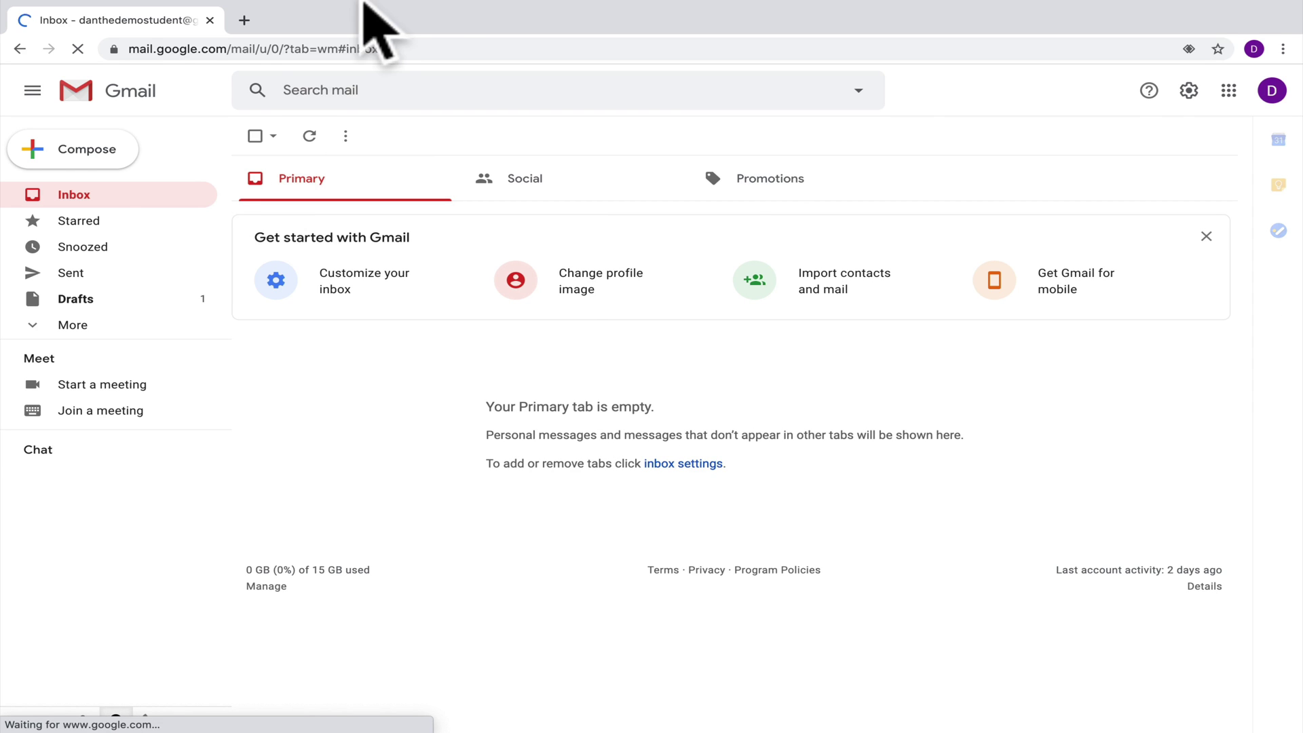
Step: Bookmark the Gmail inbox tab under the name 'Gmail' on the bookmarks bar
{"action": "mouse_move", "coordinate": [370, 4]}
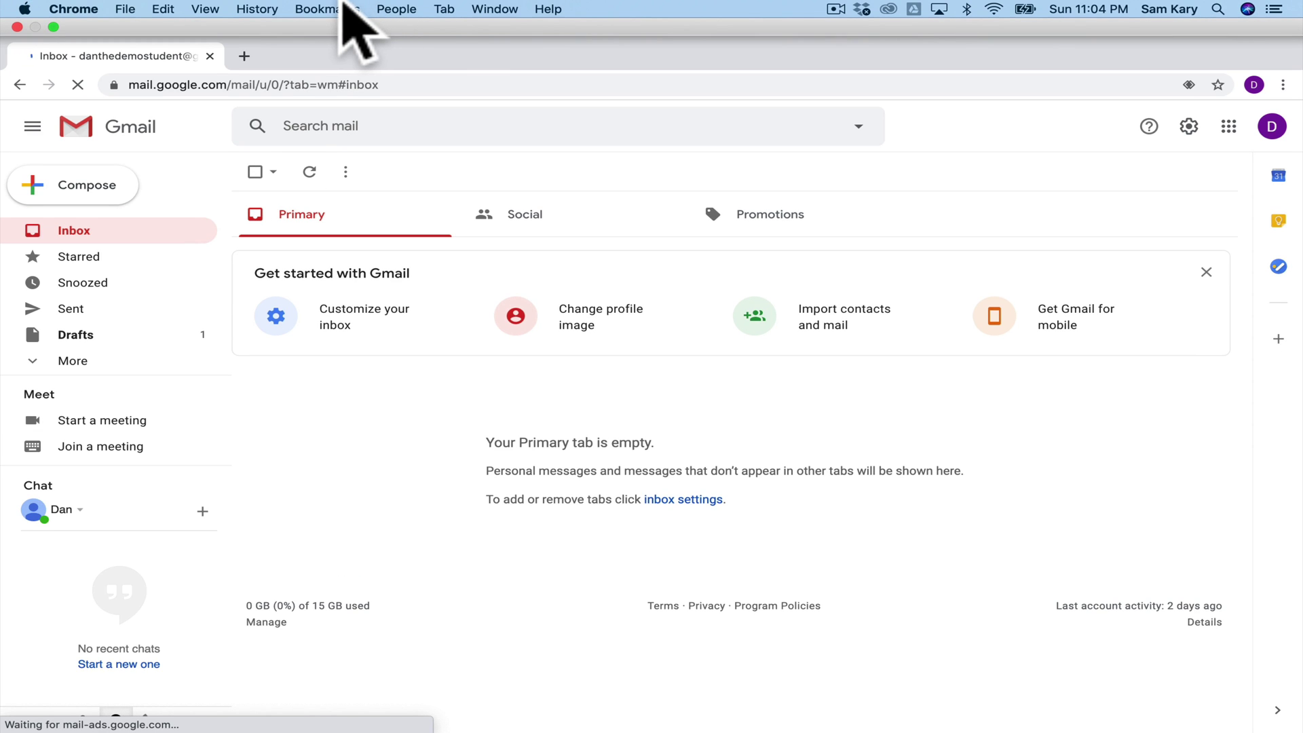
{"action": "left_click", "coordinate": [343, 7]}
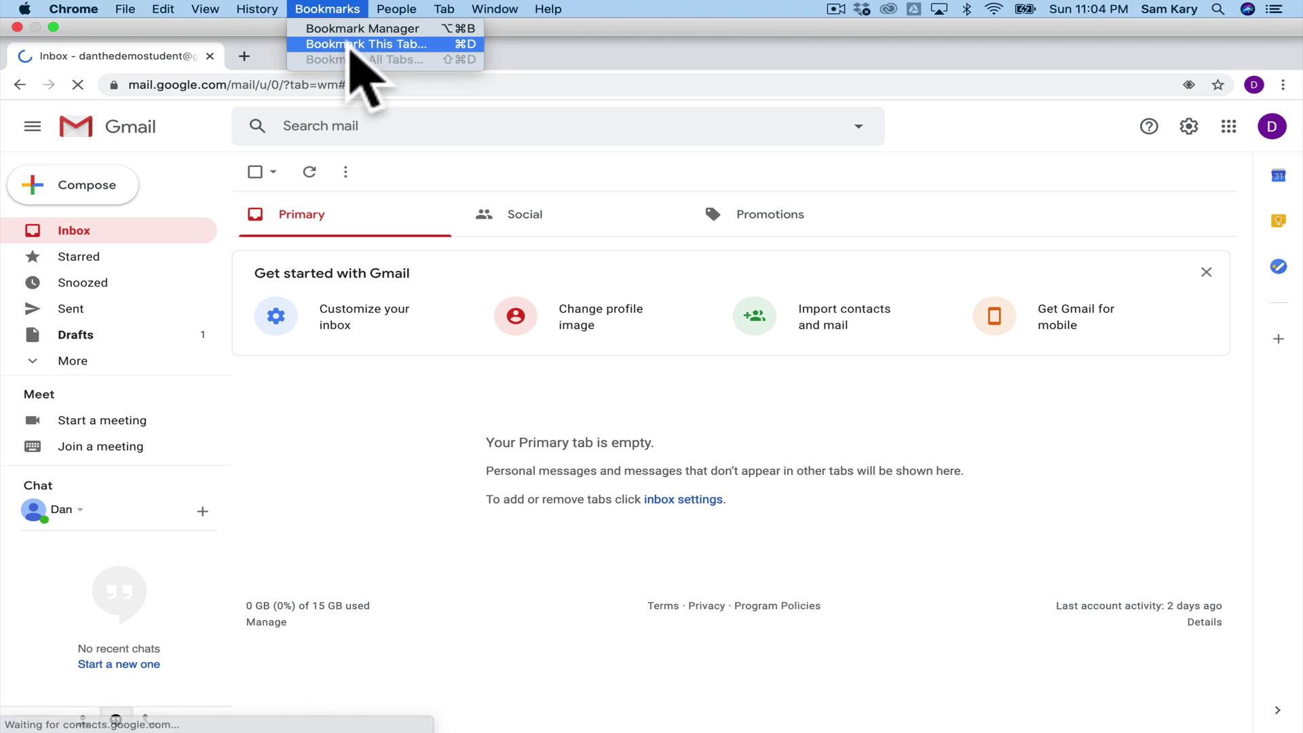
{"action": "left_click", "coordinate": [350, 42]}
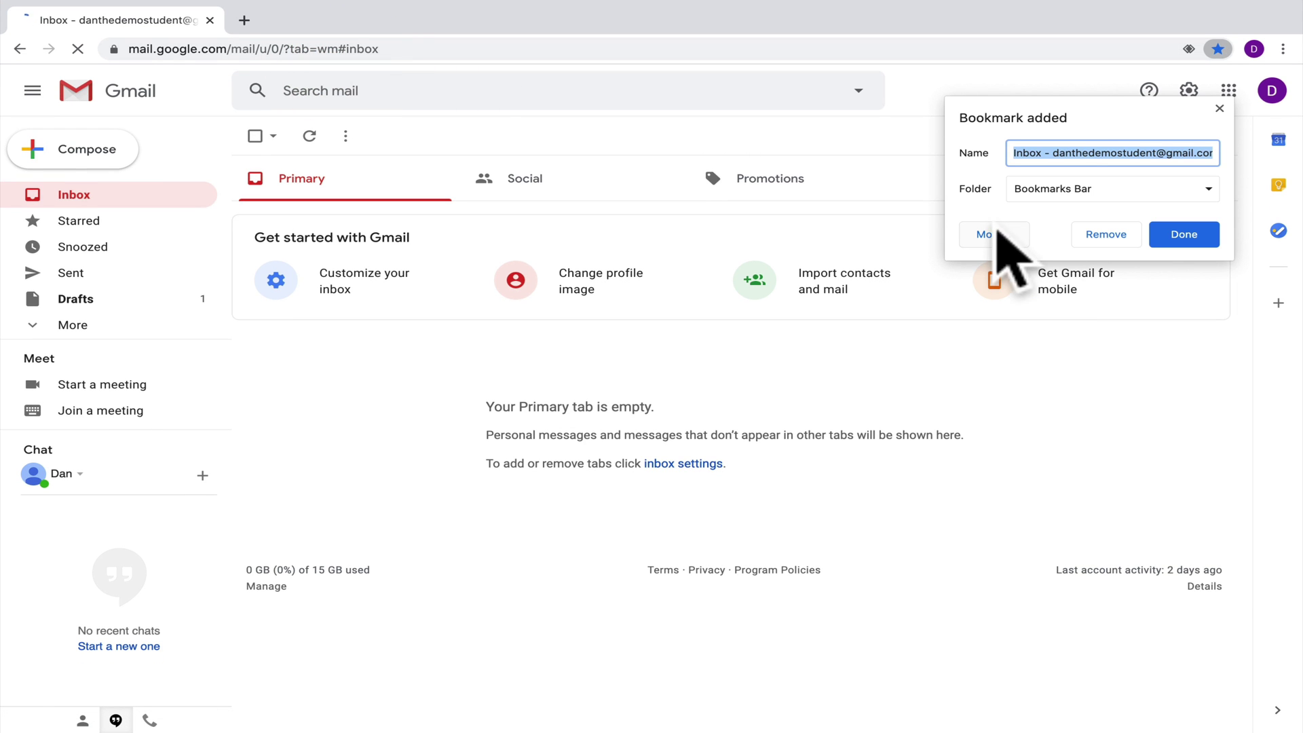
{"action": "left_click", "coordinate": [1049, 152]}
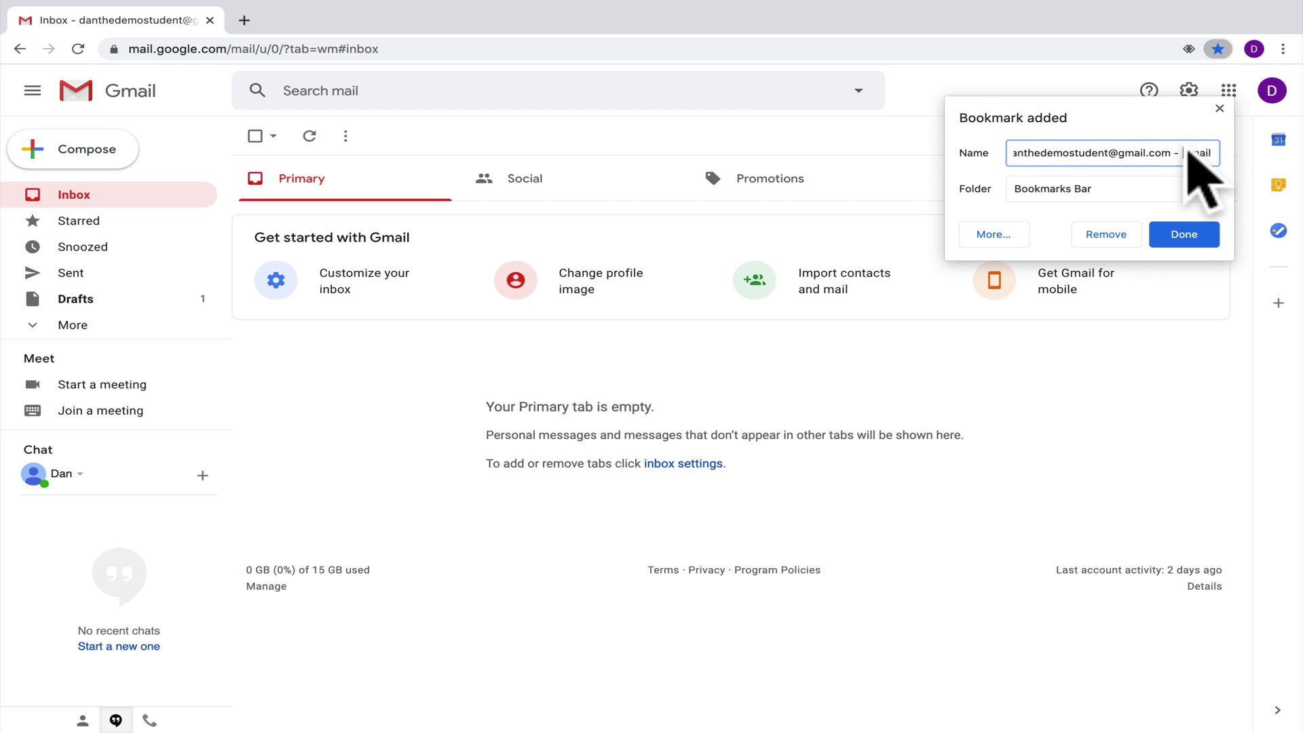
{"action": "left_click_drag", "start_coordinate": [1190, 154], "coordinate": [970, 146]}
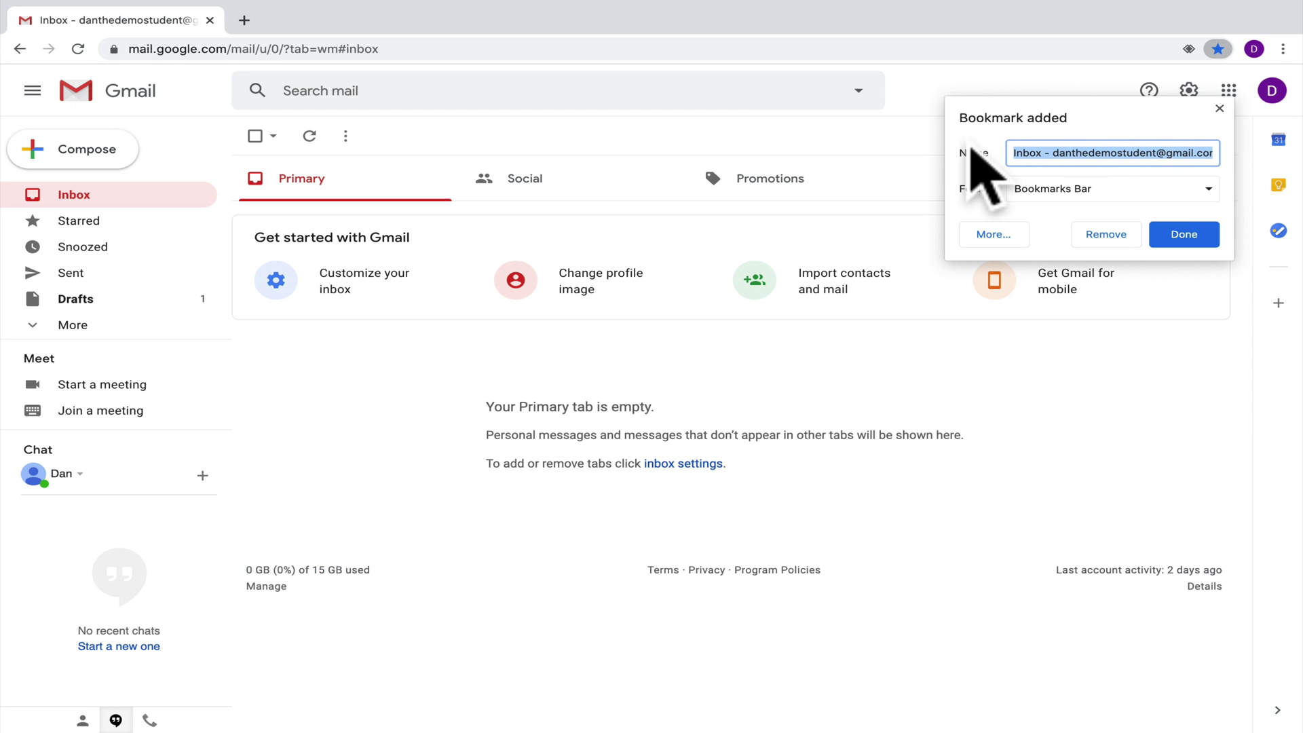
{"action": "type", "text": "Gmail"}
{"action": "left_click", "coordinate": [1193, 231]}
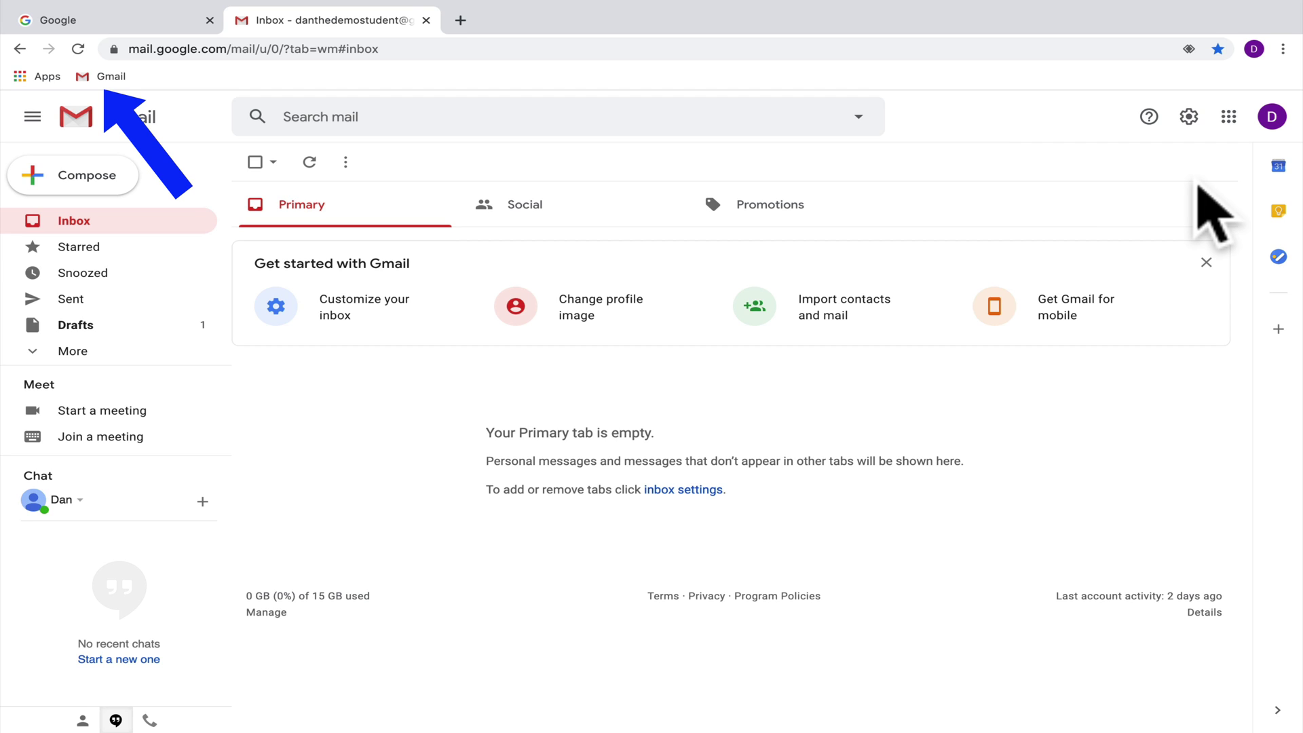
Step: Close the Gmail tab and reload the inbox from the new 'Gmail' bookmark
{"action": "left_click", "coordinate": [427, 20]}
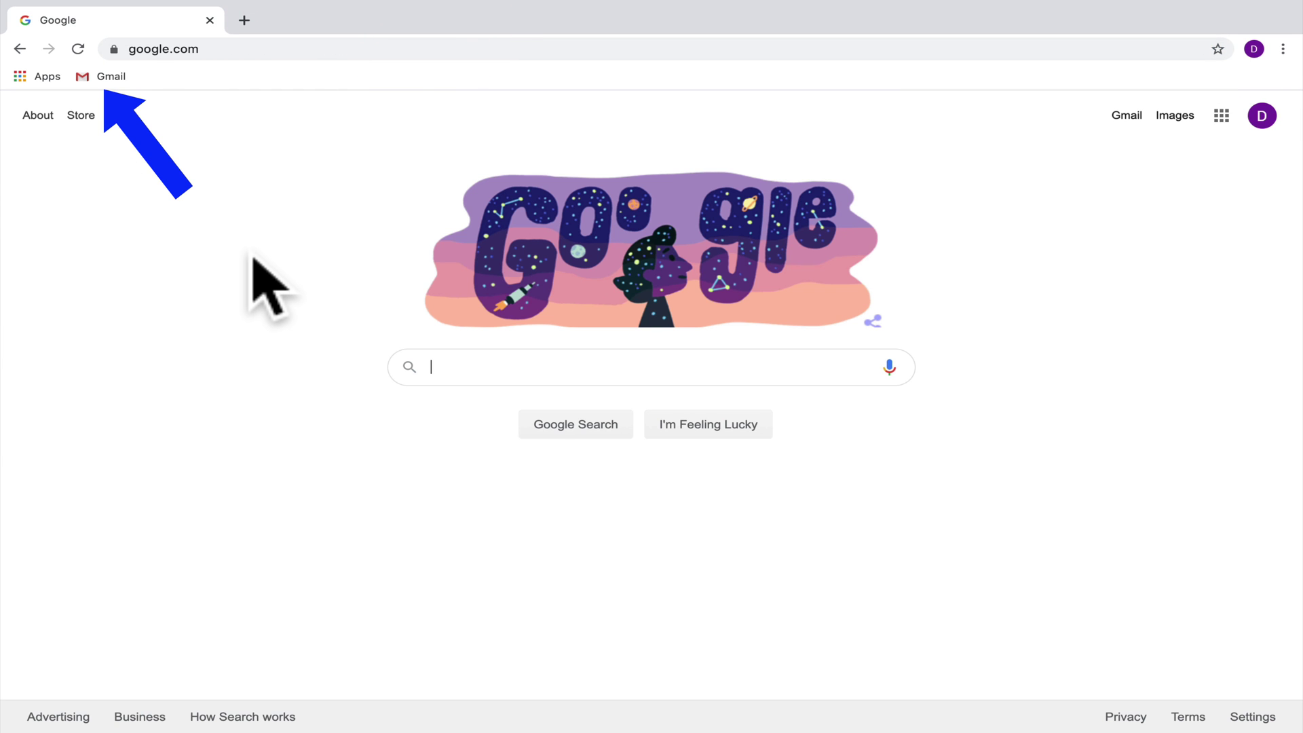
{"action": "left_click", "coordinate": [115, 77]}
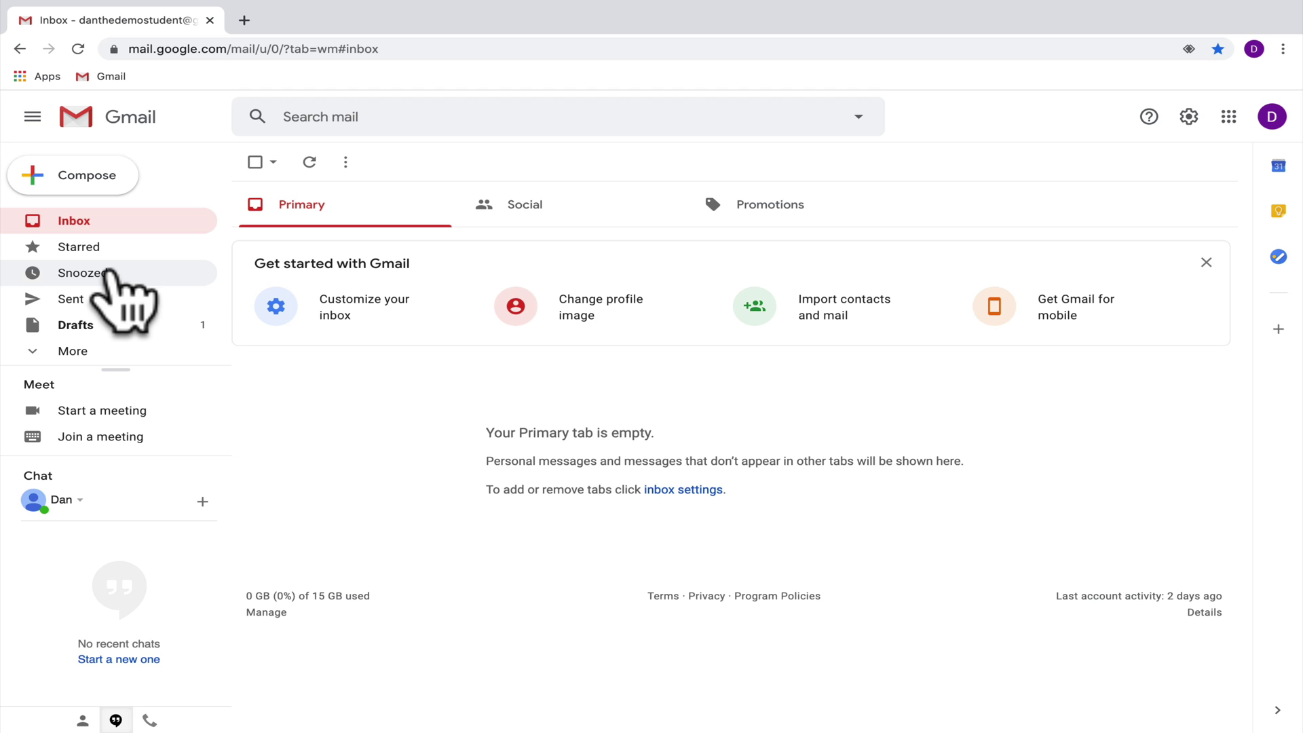
{"action": "left_click", "coordinate": [95, 80]}
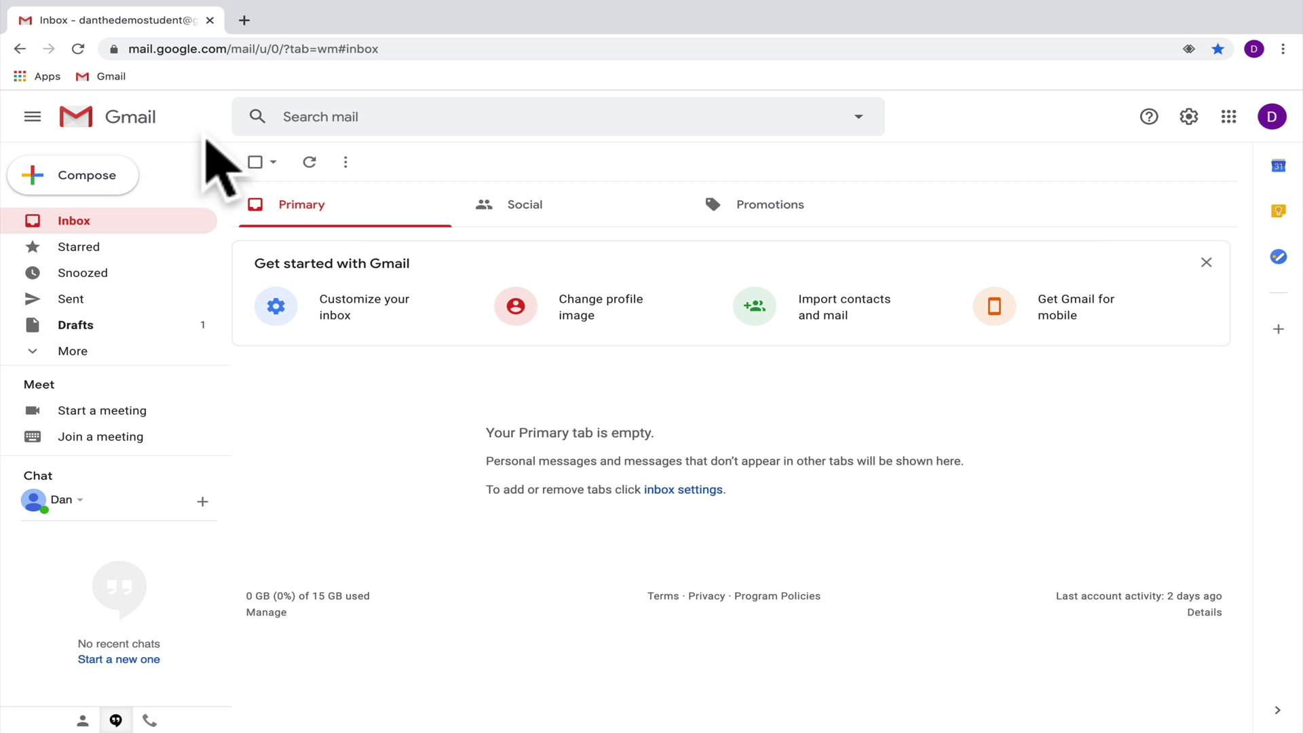
Step: Compose a new message addressed to the teacher's e-mail address
{"action": "left_click", "coordinate": [107, 176]}
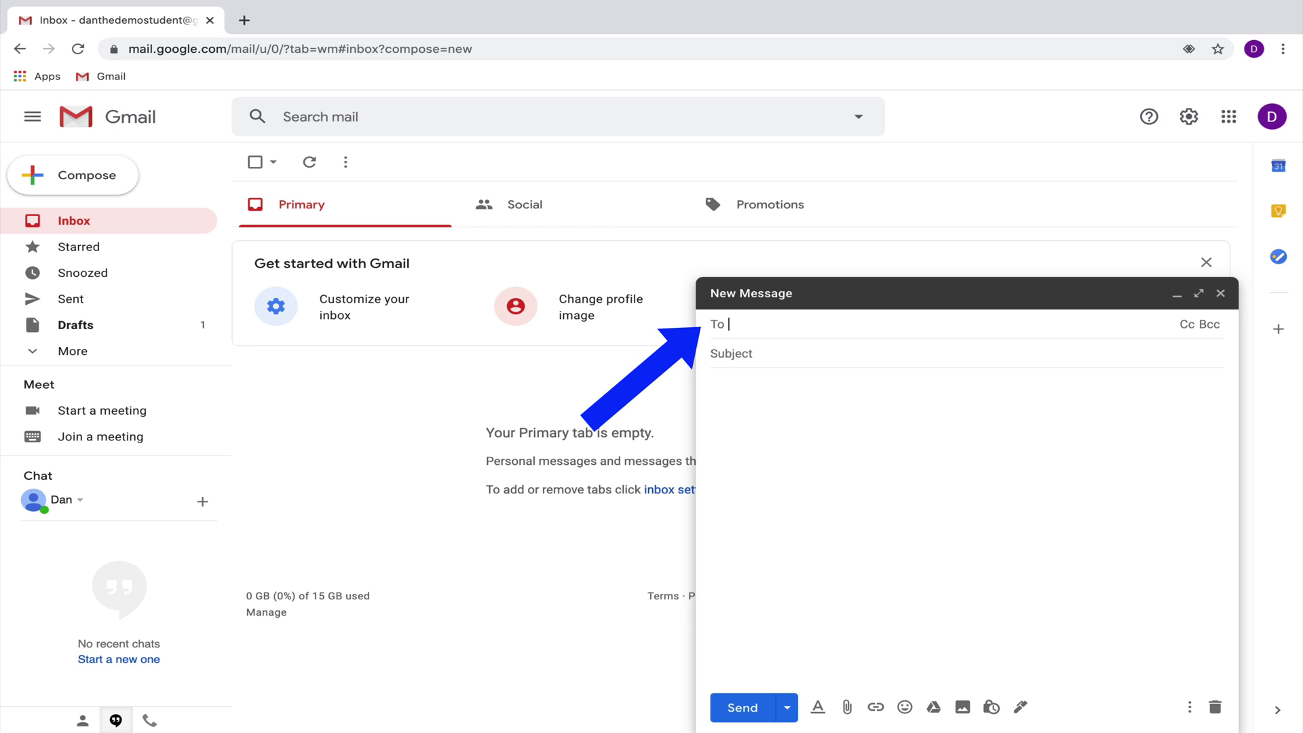
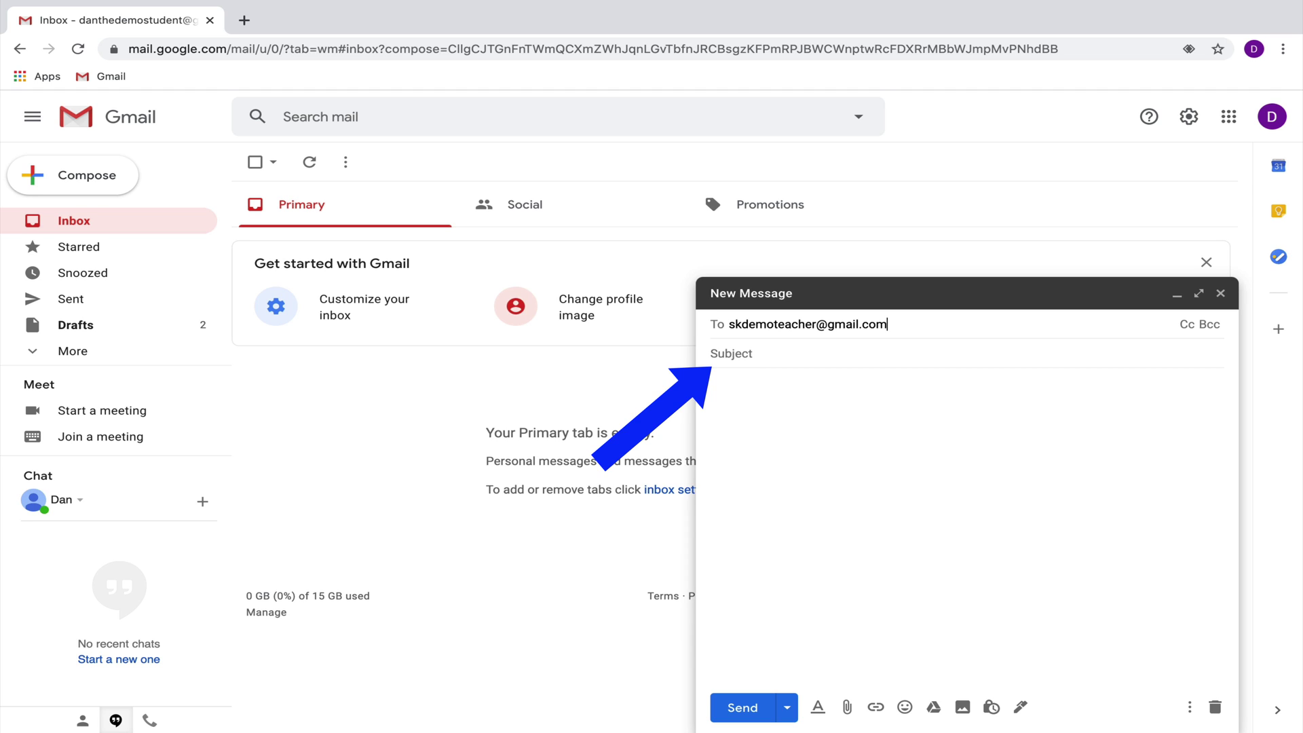
{"action": "left_click", "coordinate": [747, 353]}
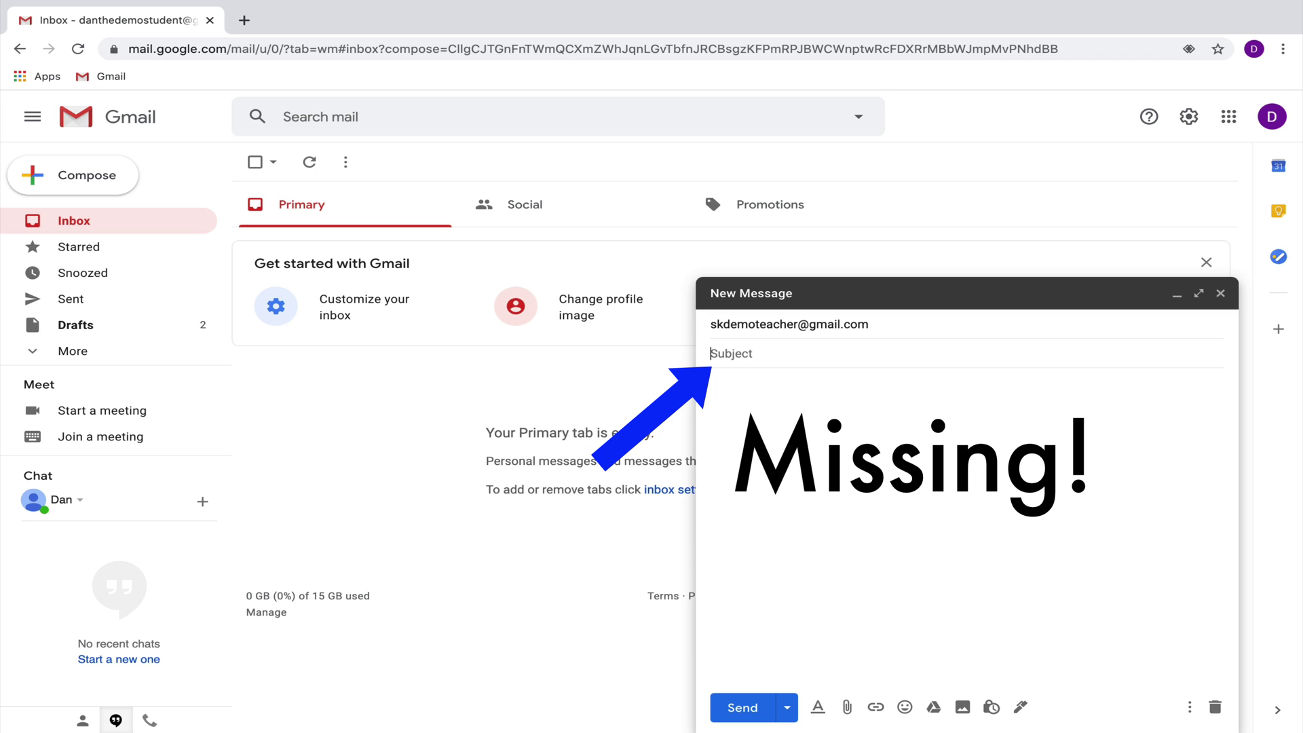
{"action": "type", "text": "Please help me, I need help with work. Coud"}
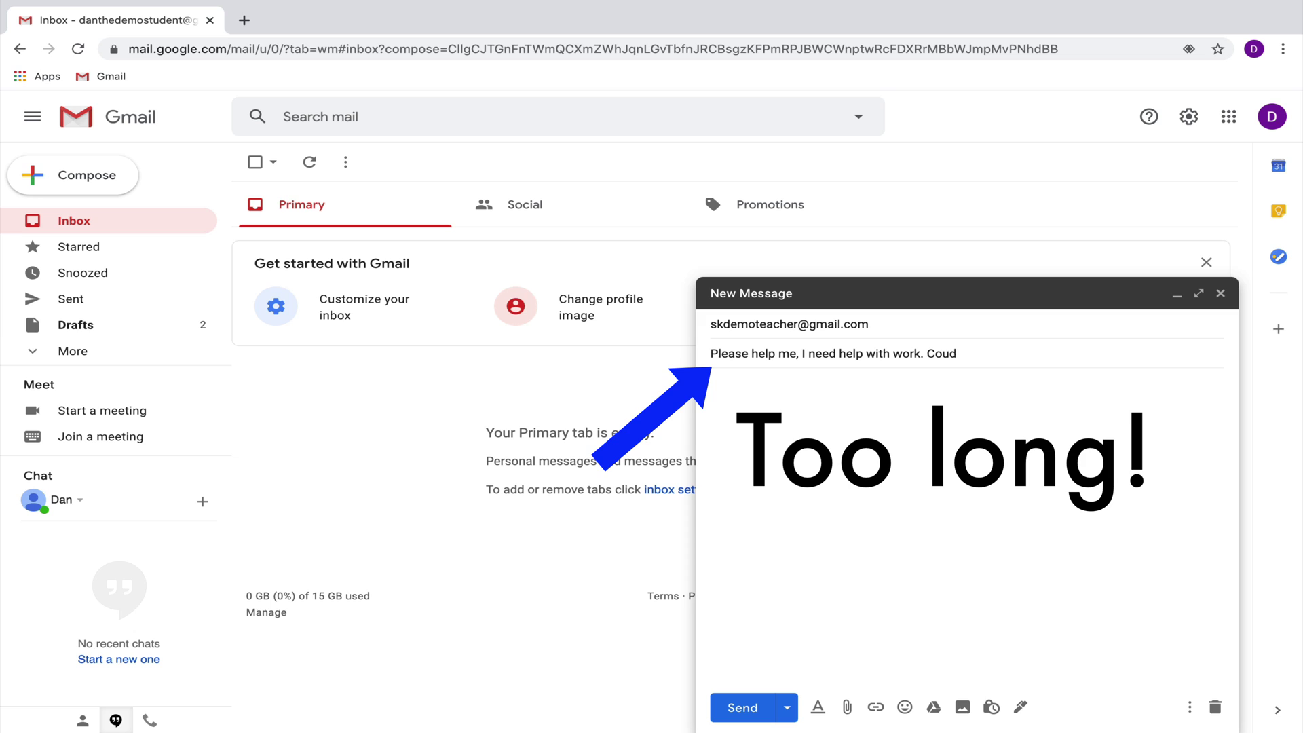
{"action": "key", "text": "BackSpace"}
{"action": "key", "text": "BackSpace"}
{"action": "key", "text": "BackSpace"}
{"action": "key", "text": "BackSpace"}
{"action": "type", "text": "could i please get some additional help it would b"}
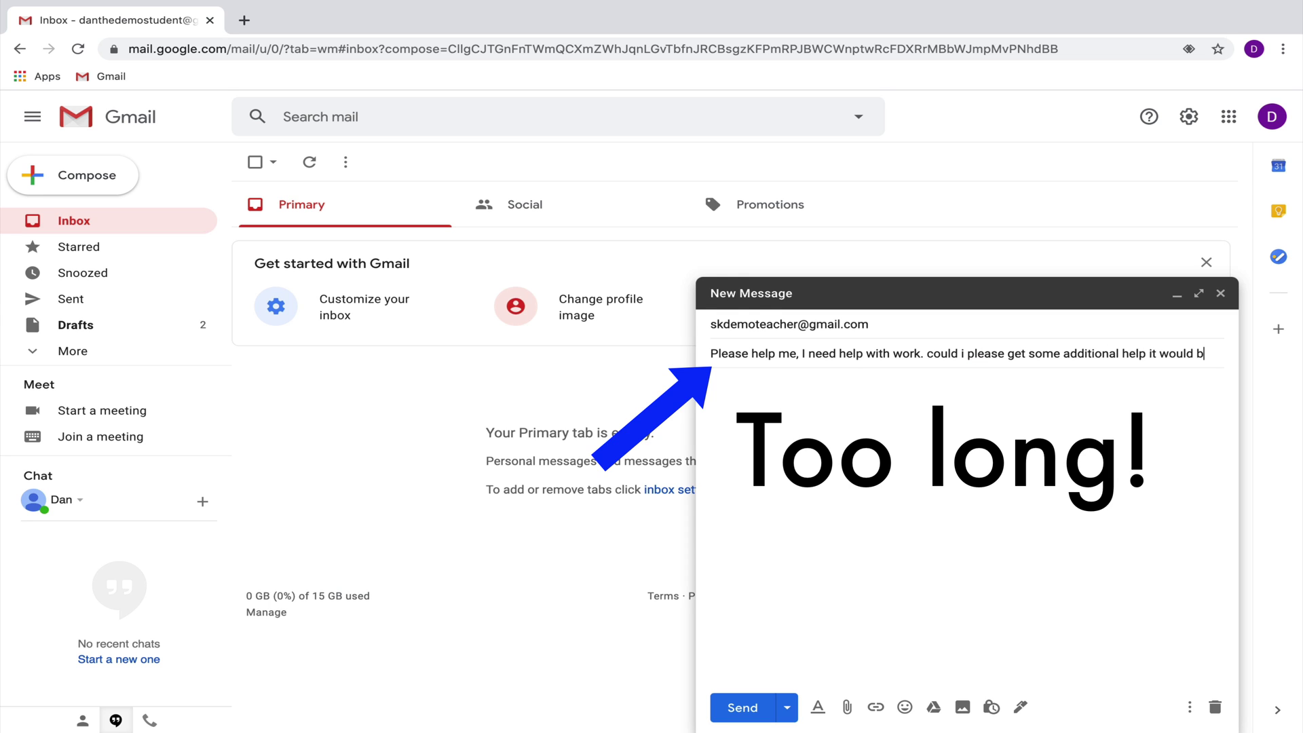
{"action": "type", "text": "e so great"}
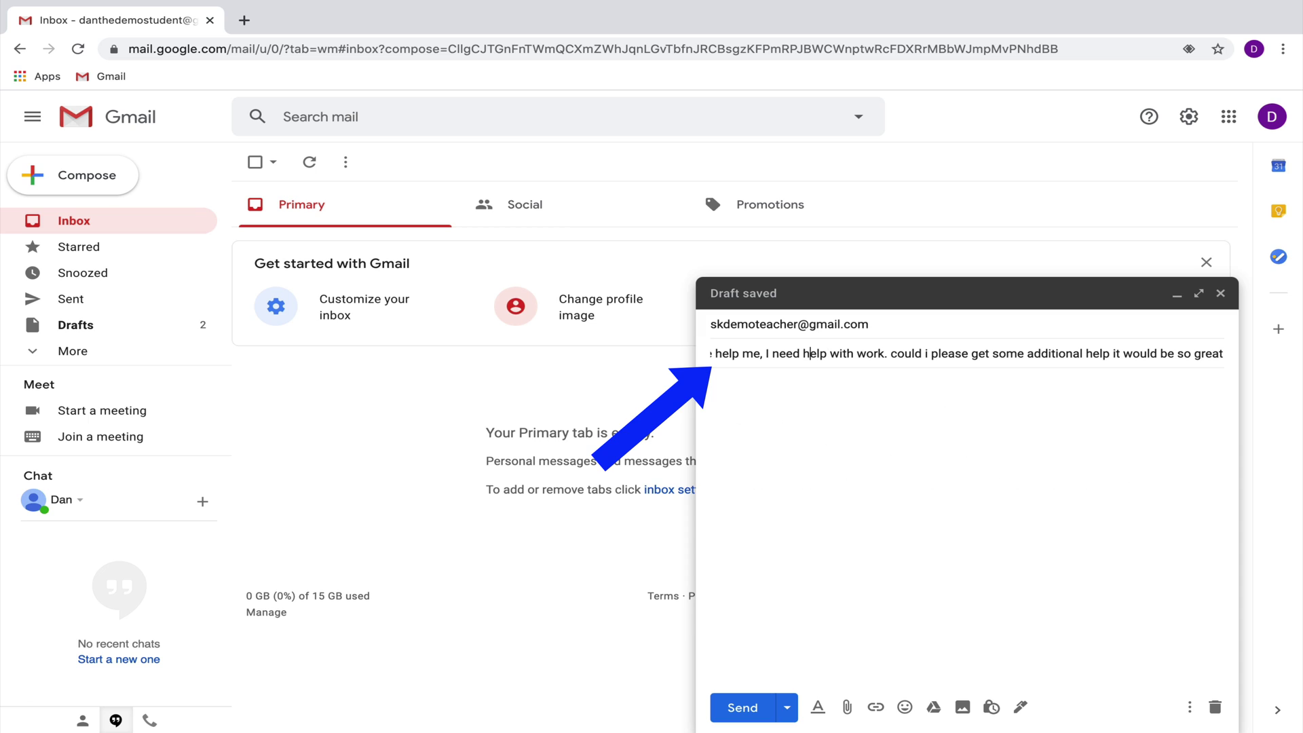
{"action": "key", "text": "Left"}
{"action": "key", "text": "Left"}
{"action": "key", "text": "Left"}
{"action": "key", "text": "Left"}
{"action": "key", "text": "Left"}
{"action": "key", "text": "Left"}
{"action": "key", "text": "Left"}
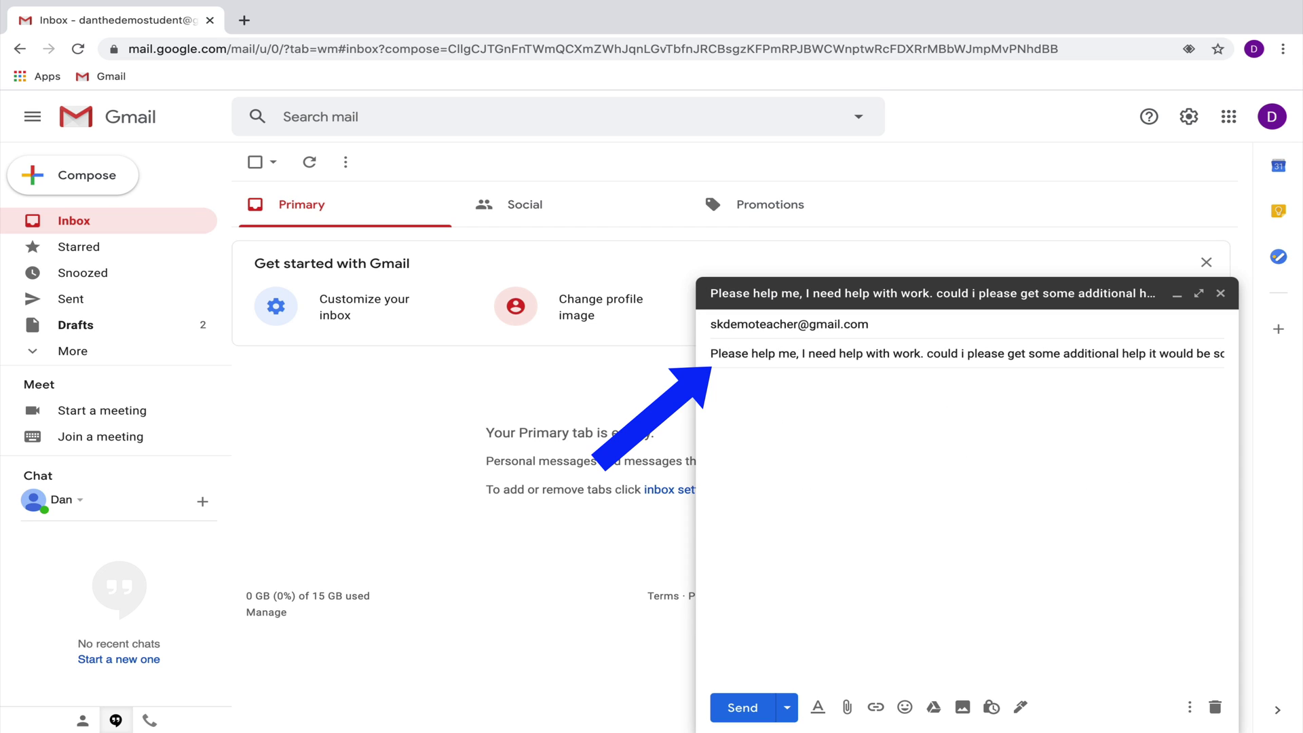
{"action": "key", "text": "ctrl+a"}
{"action": "key", "text": "BackSpace"}
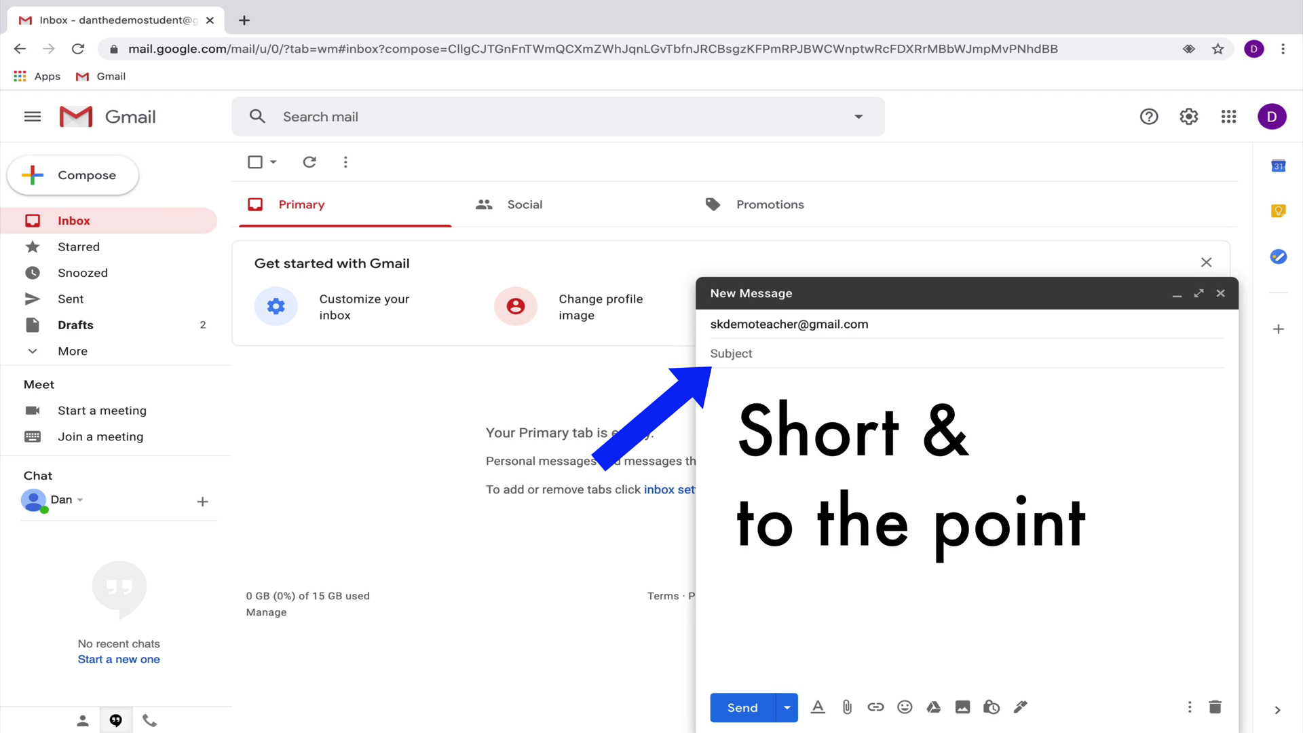
Step: Try the subjects 'Need additional support' and 'A question', then settle on 'Absent tomorrow'
{"action": "type", "text": "Need additional support"}
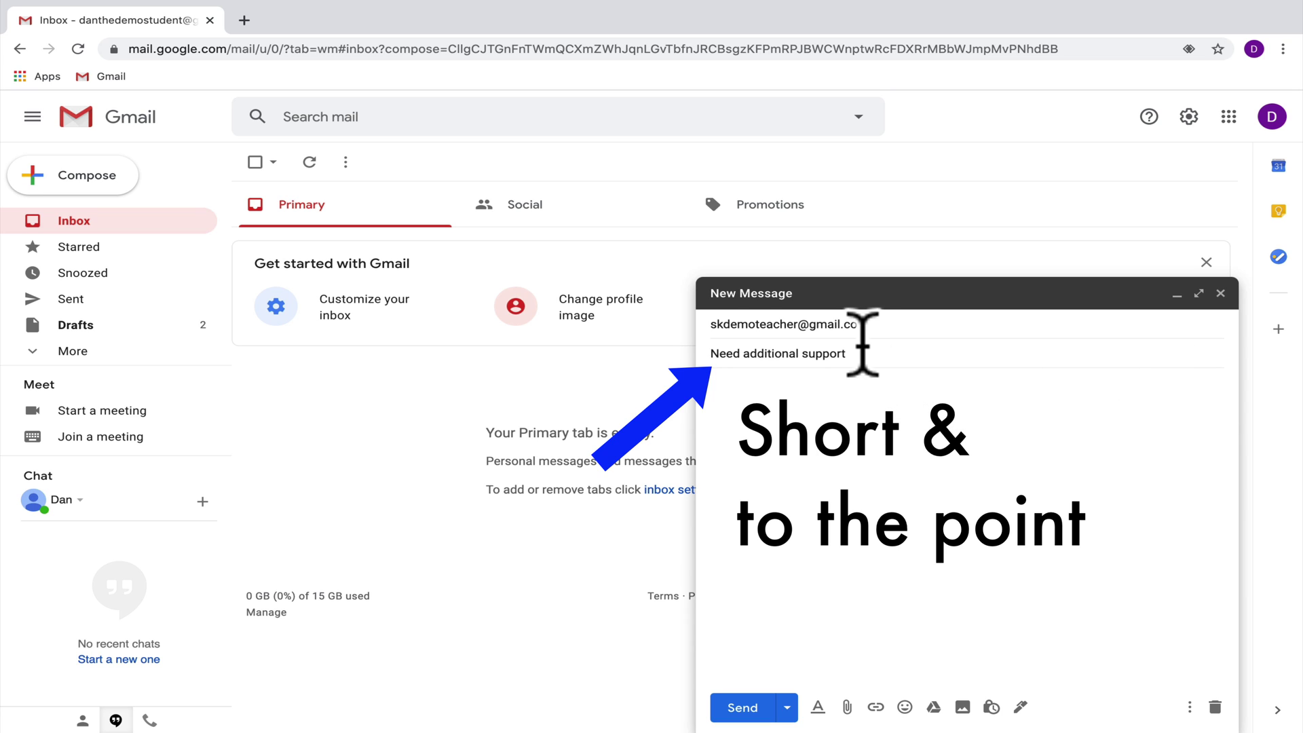
{"action": "left_click_drag", "start_coordinate": [857, 353], "coordinate": [720, 352]}
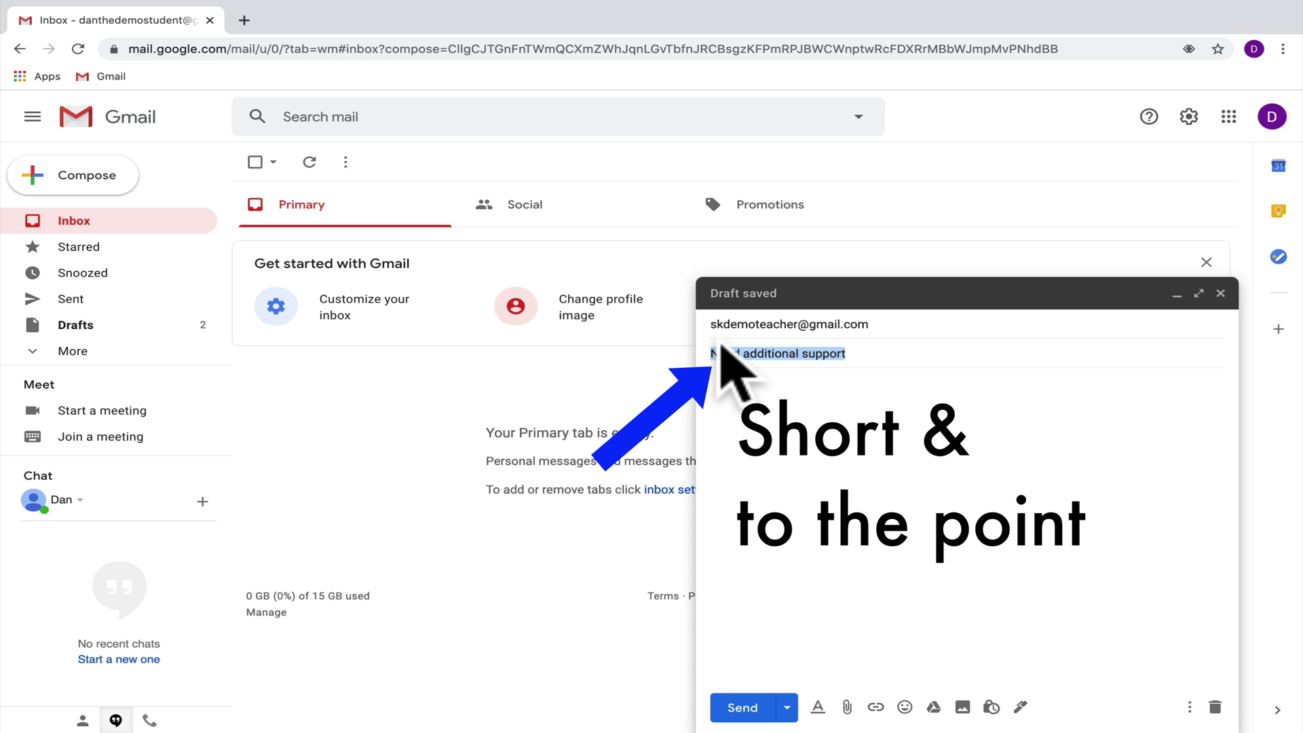
{"action": "type", "text": "A question"}
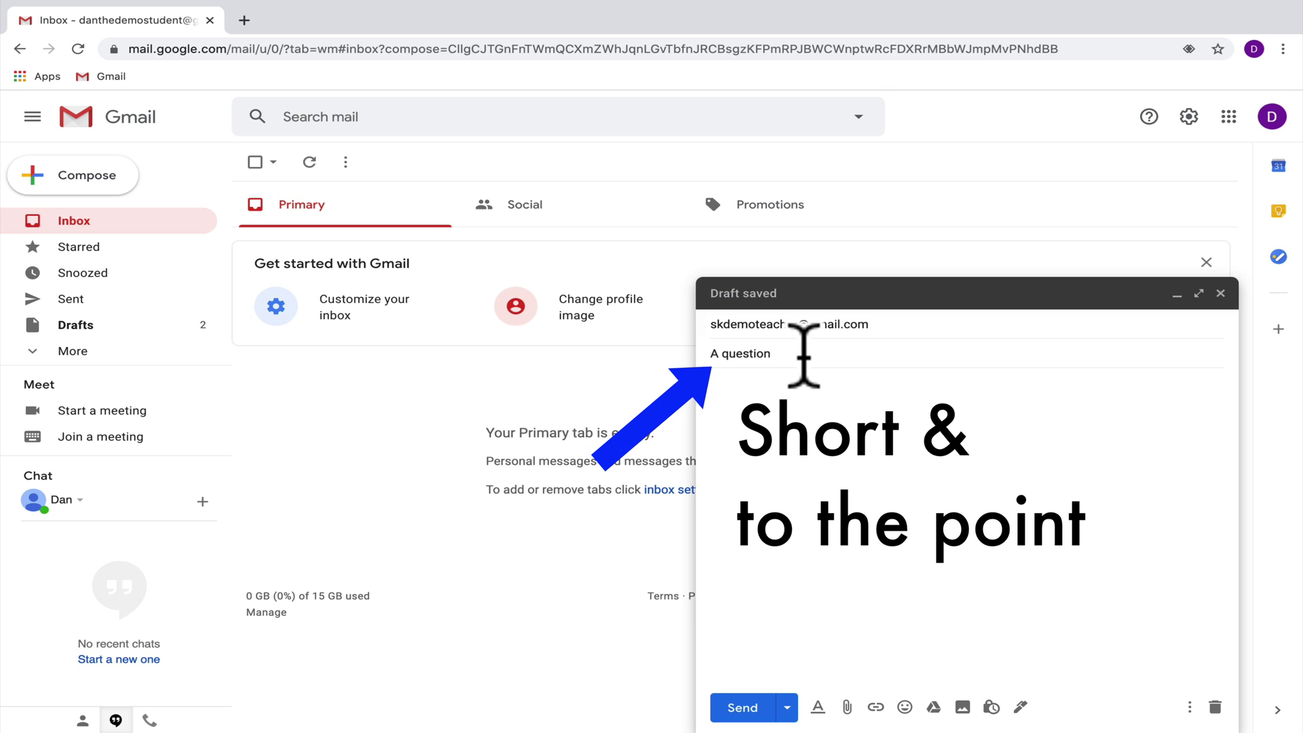
{"action": "left_click_drag", "start_coordinate": [804, 353], "coordinate": [657, 345]}
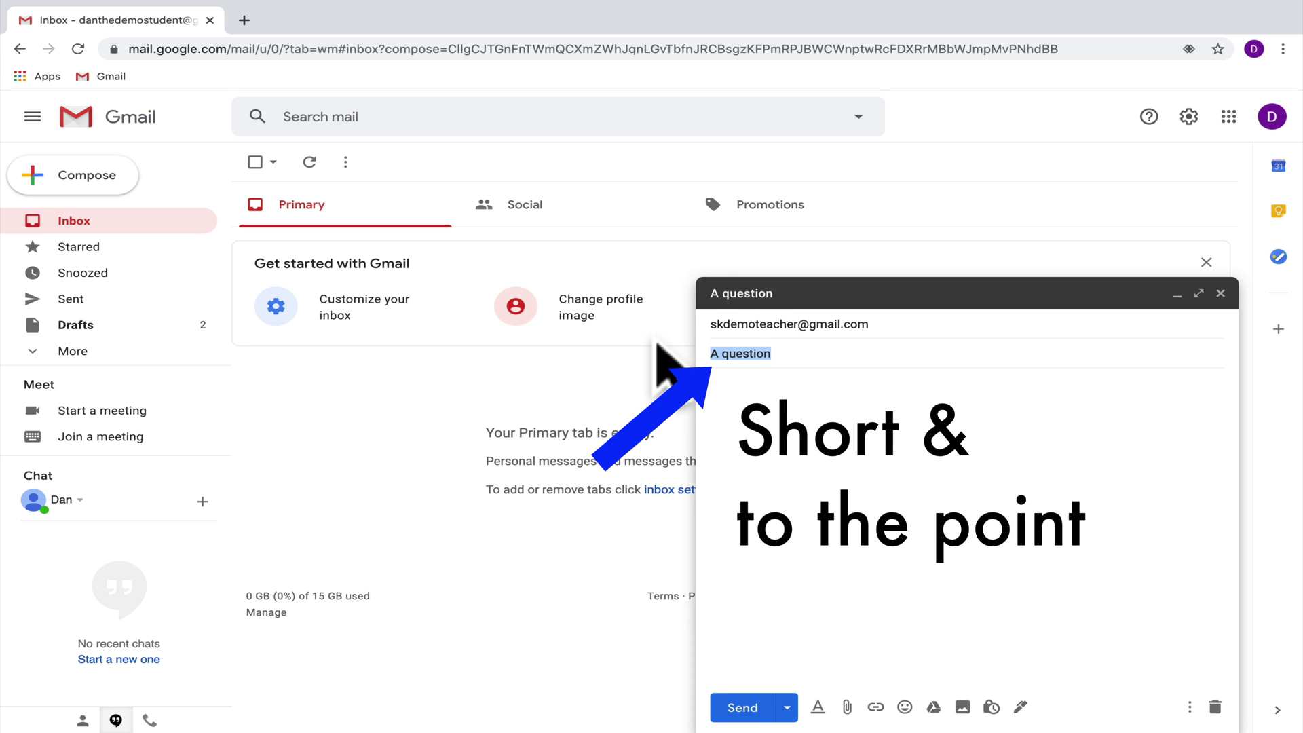
{"action": "type", "text": "Absent to"}
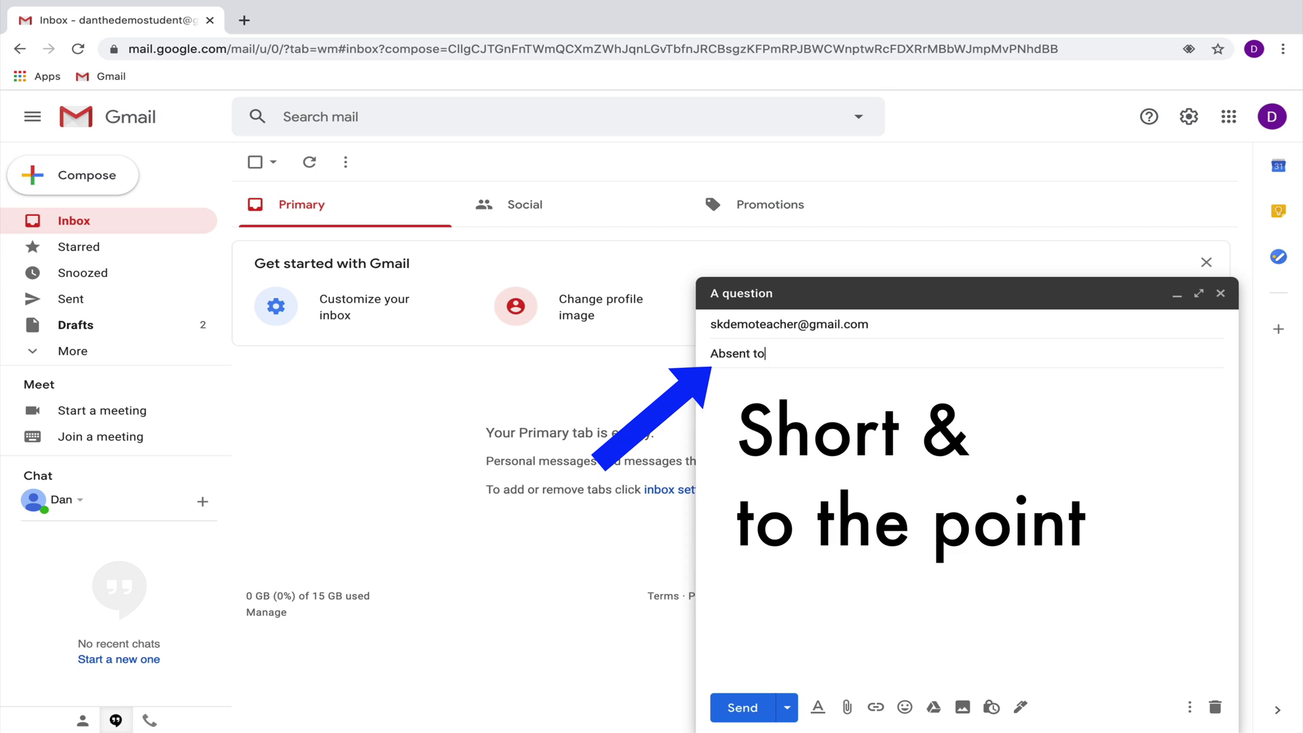
{"action": "type", "text": "morrow"}
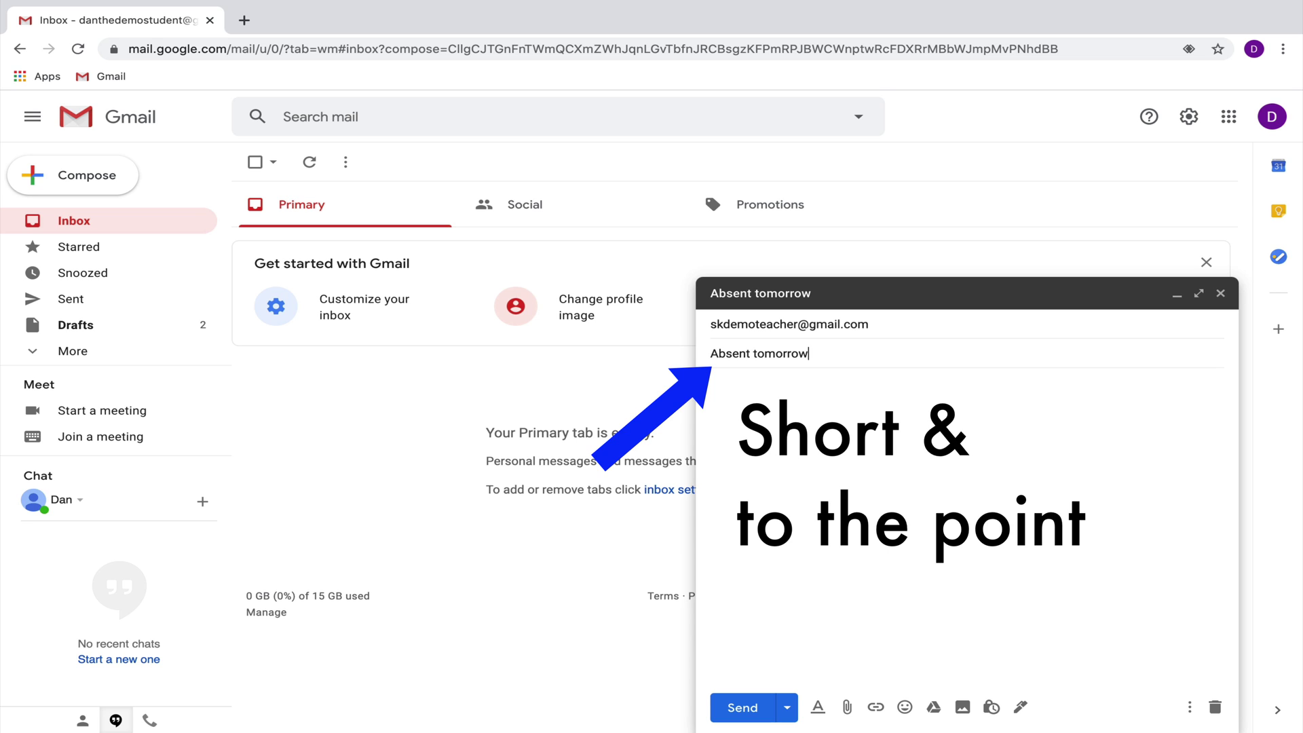
Step: Retype the subject in capitals as 'ABSENT TOMORRO' and remove the capital T
{"action": "key", "text": "ctrl+a"}
{"action": "key", "text": "BackSpace"}
{"action": "type", "text": "ABSENT"}
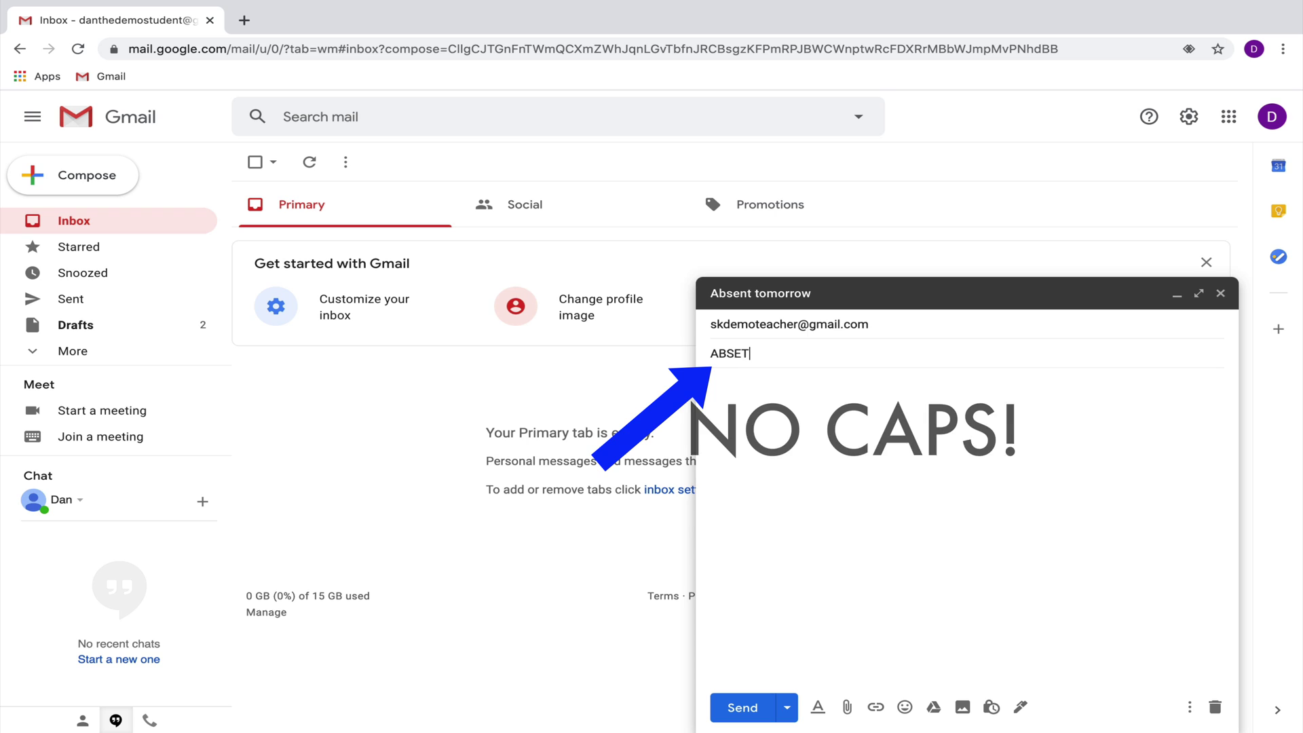
{"action": "type", "text": " TOMORRO"}
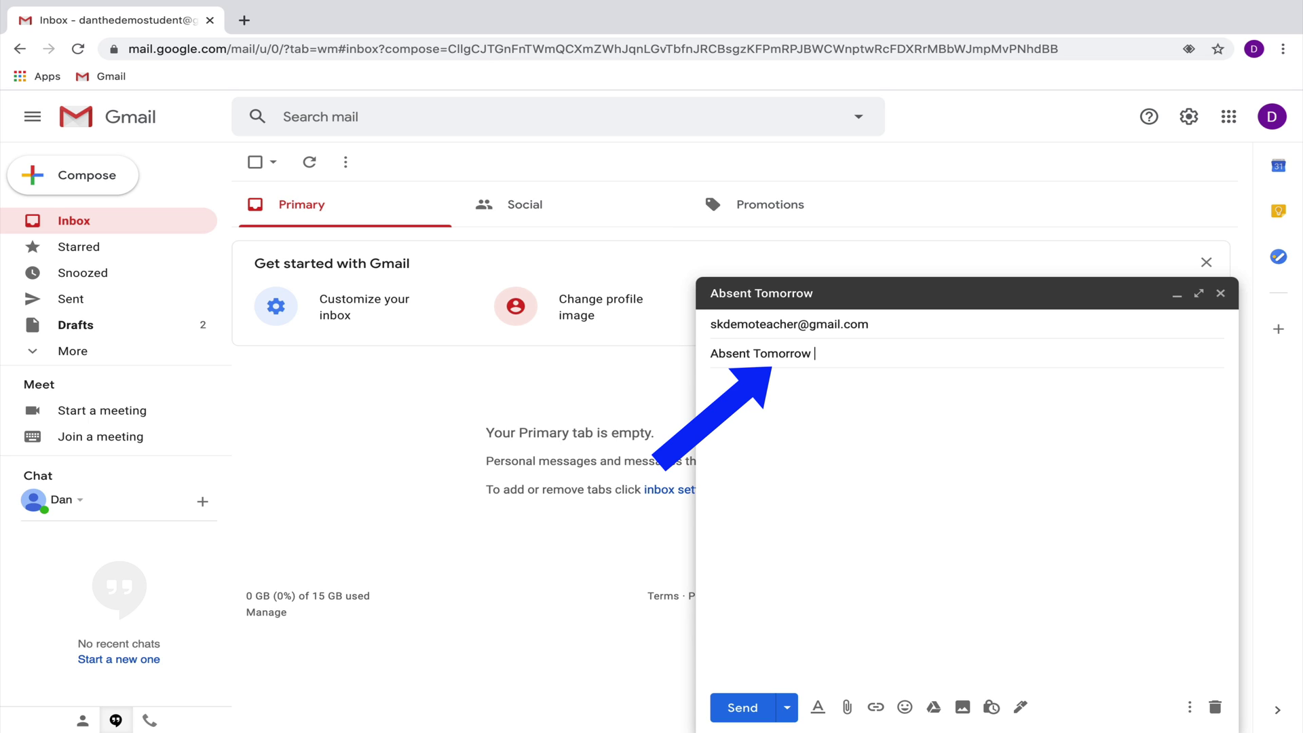
{"action": "left_click", "coordinate": [758, 352]}
{"action": "key", "text": "BackSpace"}
Step: Restore the lowercase t, then write a 'Dear' greeting to the teacher and the absence note
{"action": "type", "text": "t"}
{"action": "left_click", "coordinate": [711, 382]}
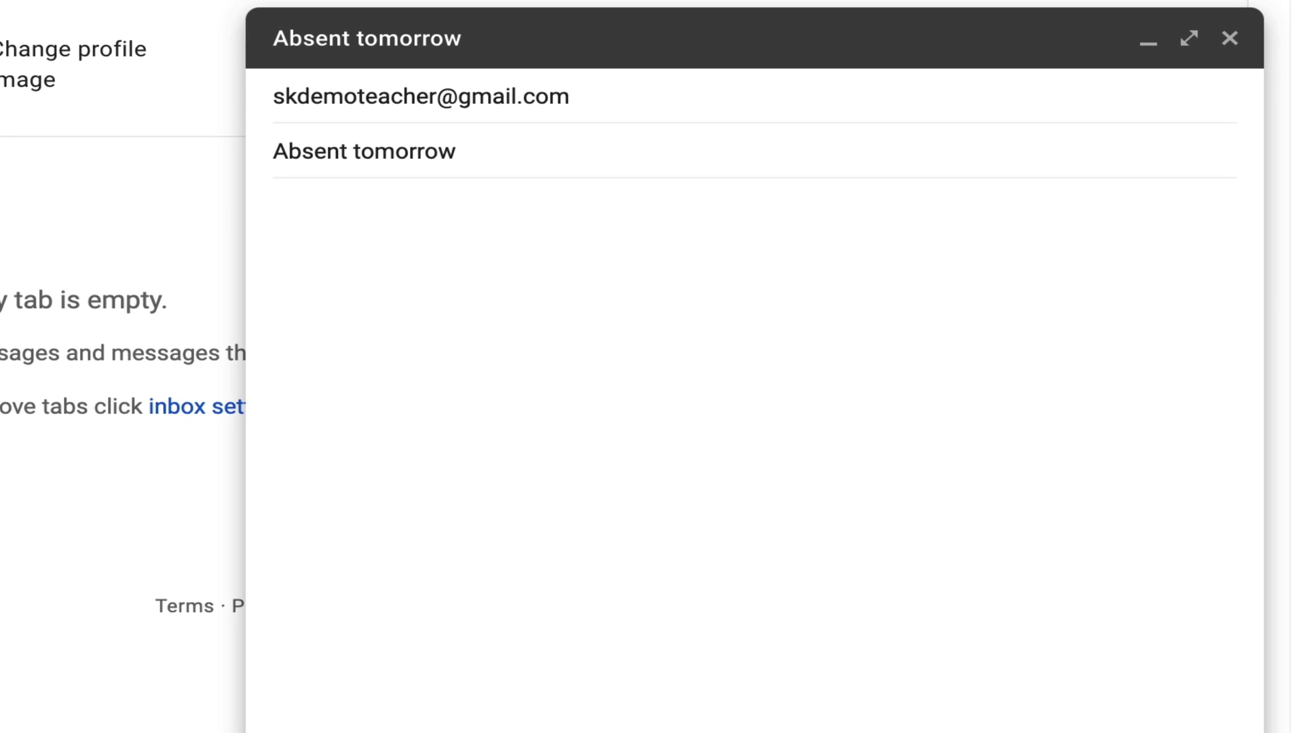
{"action": "type", "text": "Dear Mr. J"}
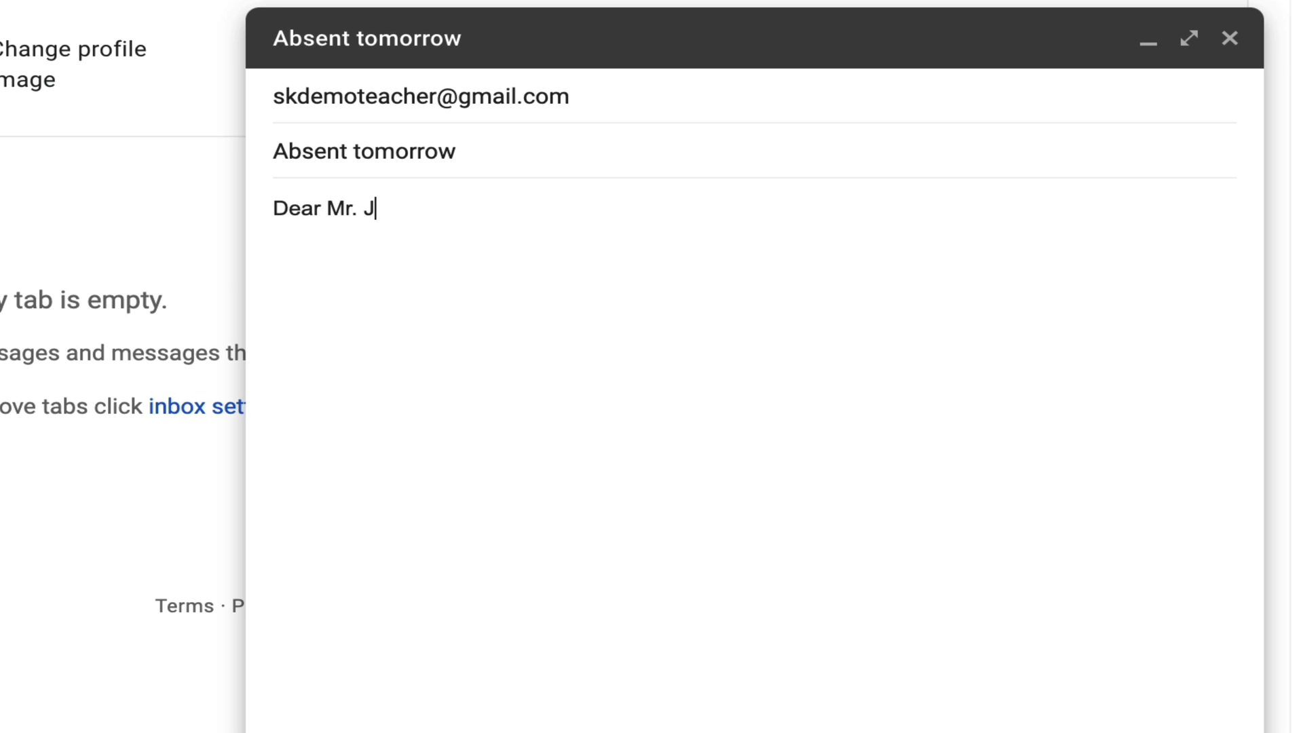
{"action": "type", "text": ","}
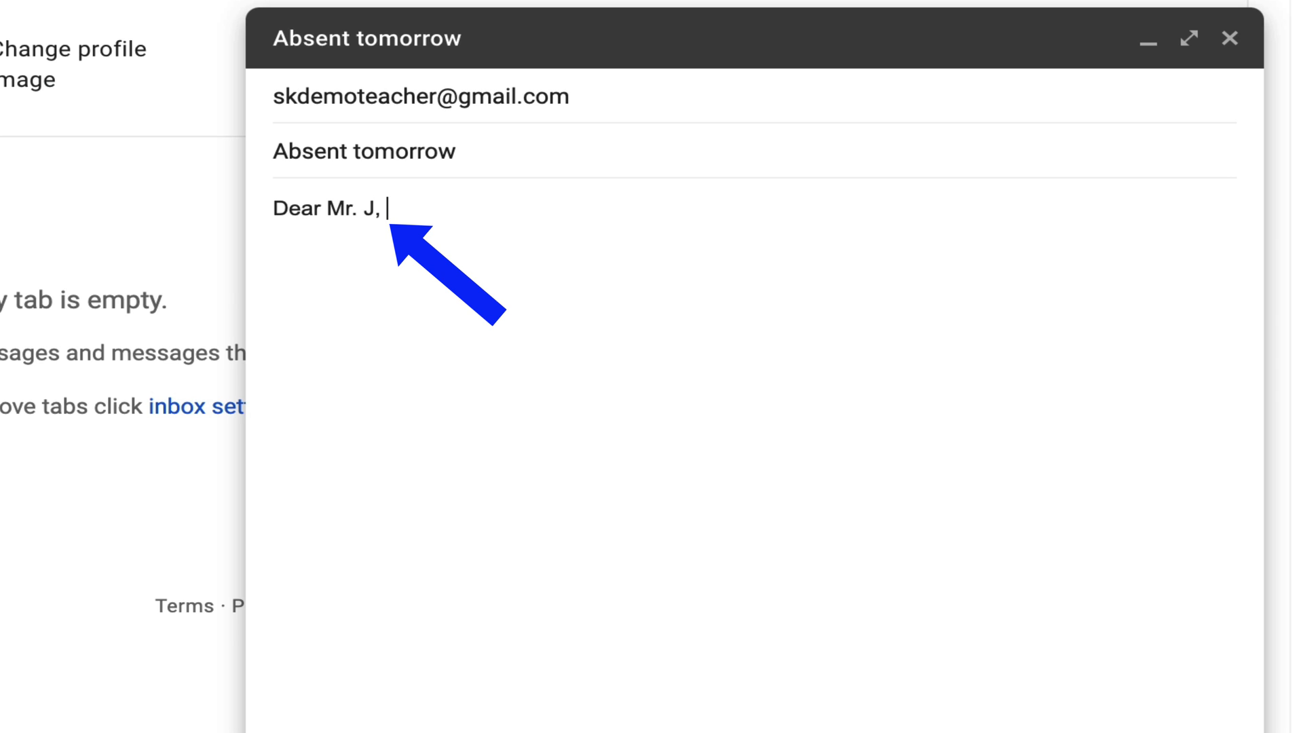
{"action": "key", "text": "Return"}
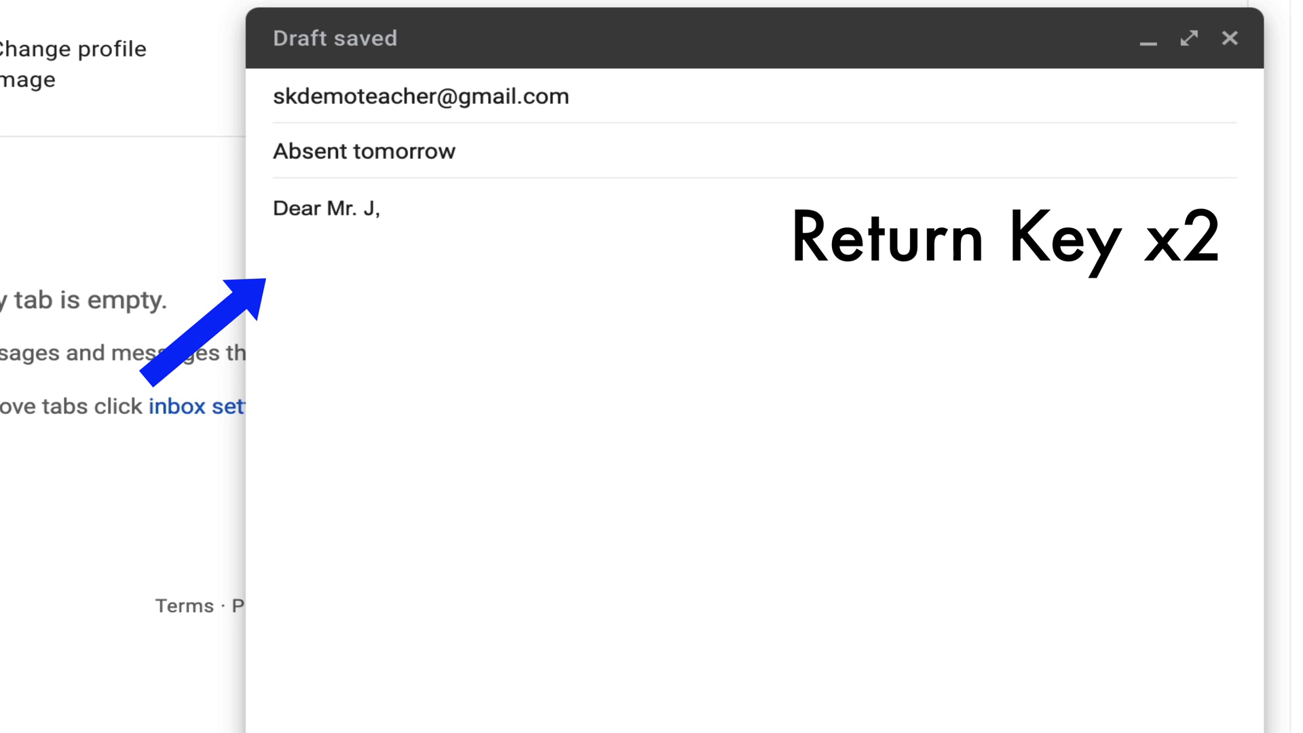
{"action": "key", "text": "Return"}
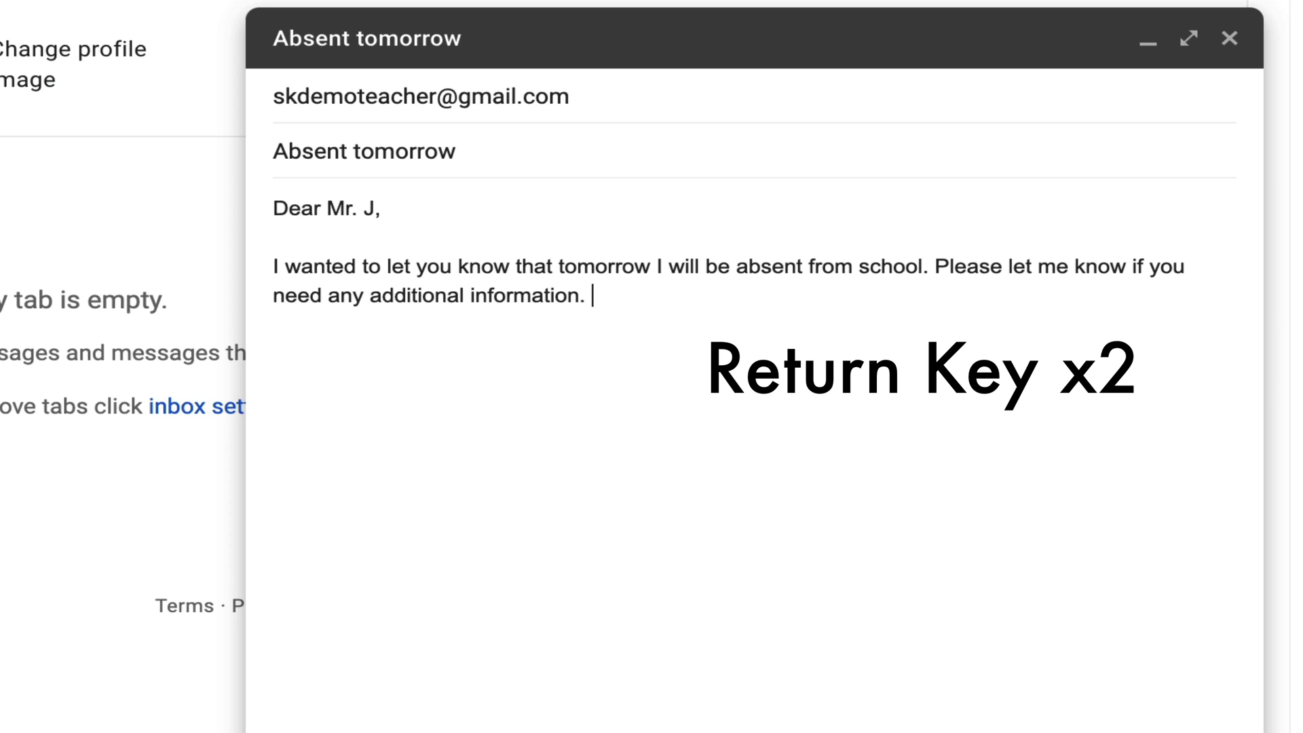
{"action": "key", "text": "Return"}
{"action": "key", "text": "Return"}
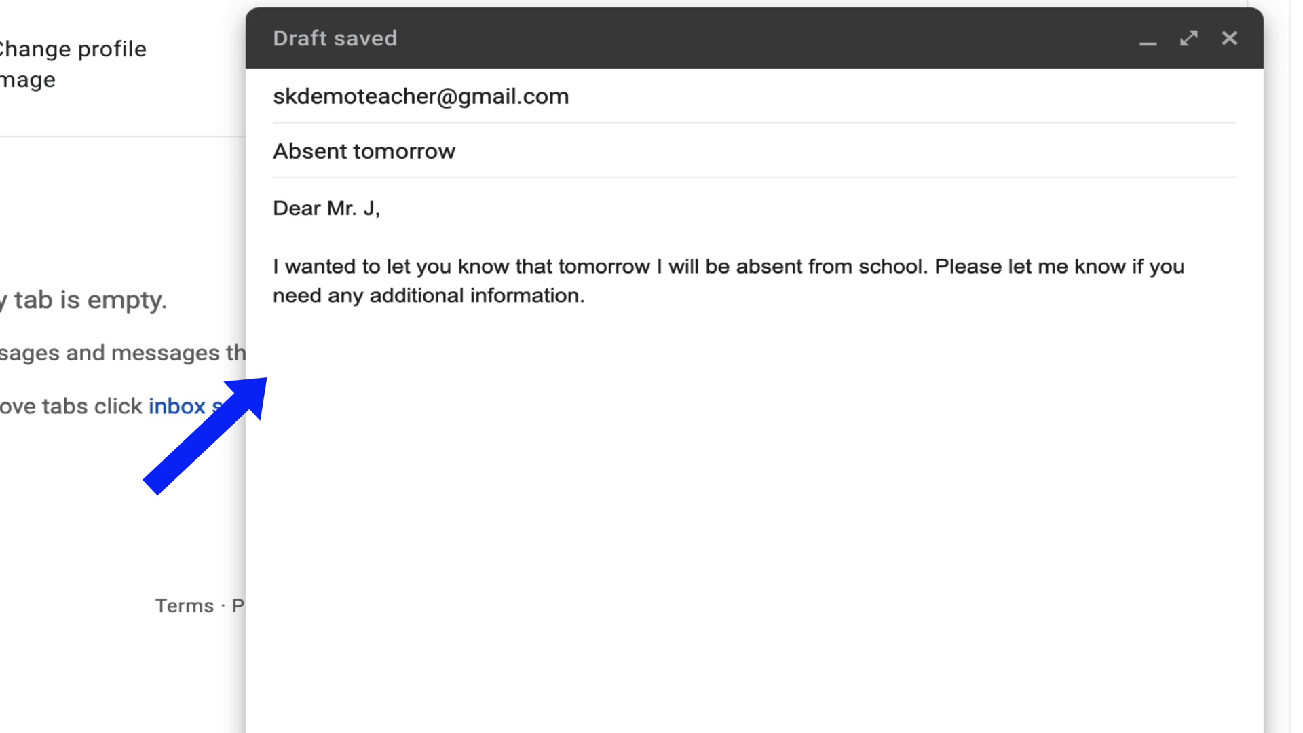
Step: Sign off with 'Thanks,' and the sender's name, then select that sign-off
{"action": "type", "text": "Thanks,"}
{"action": "key", "text": "Return"}
{"action": "type", "text": "Dan"}
{"action": "key", "text": "shift+Up"}
{"action": "key", "text": "shift+Home"}
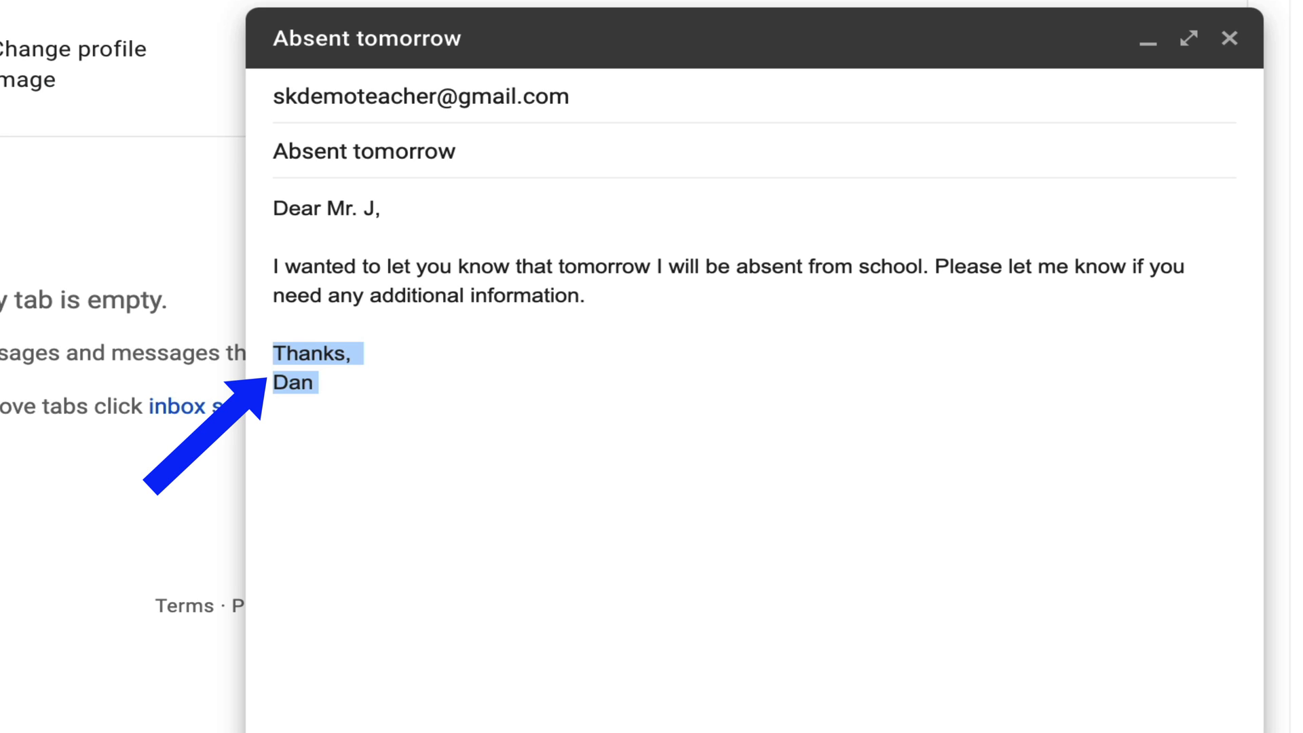
Step: Replace the sign-off with 'Sincerely,' and then 'Best,' above the sender's name
{"action": "type", "text": "Sincerel"}
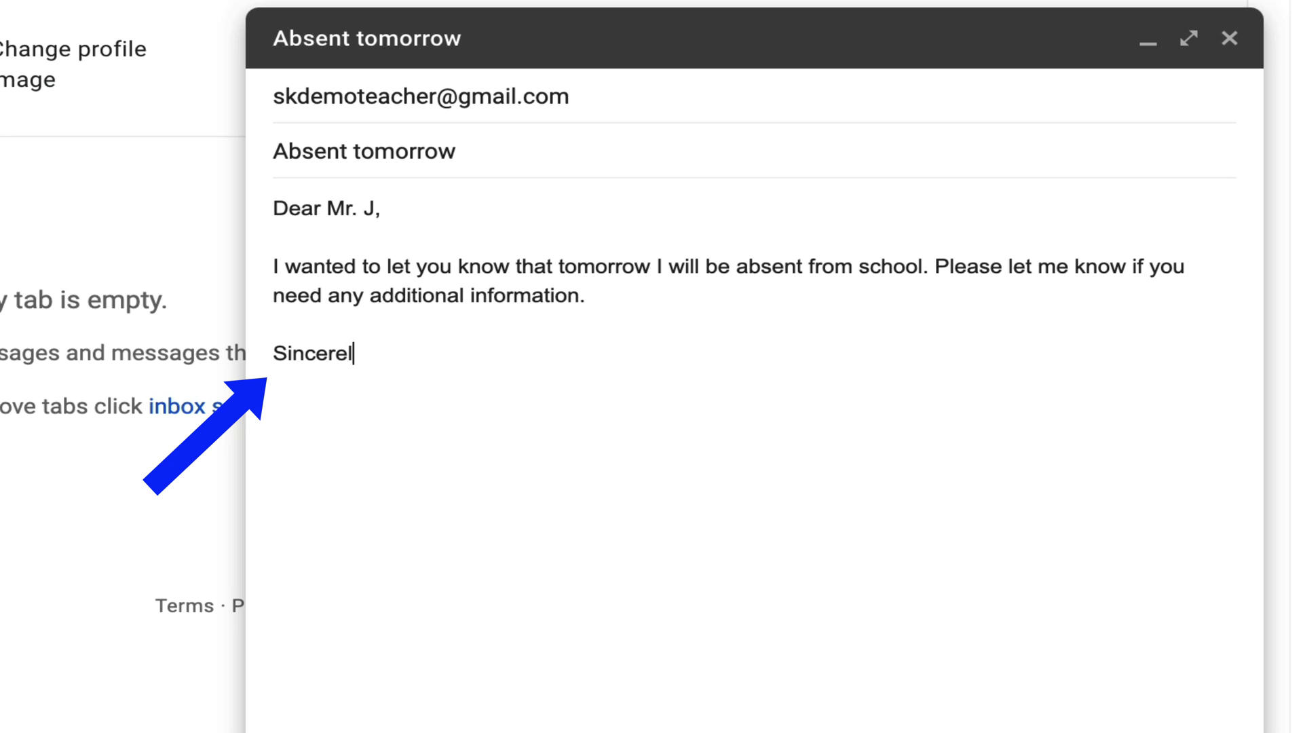
{"action": "type", "text": "y,"}
{"action": "key", "text": "Return"}
{"action": "type", "text": "Dan"}
{"action": "key", "text": "shift+Up"}
{"action": "key", "text": "shift+Home"}
{"action": "type", "text": "Best,"}
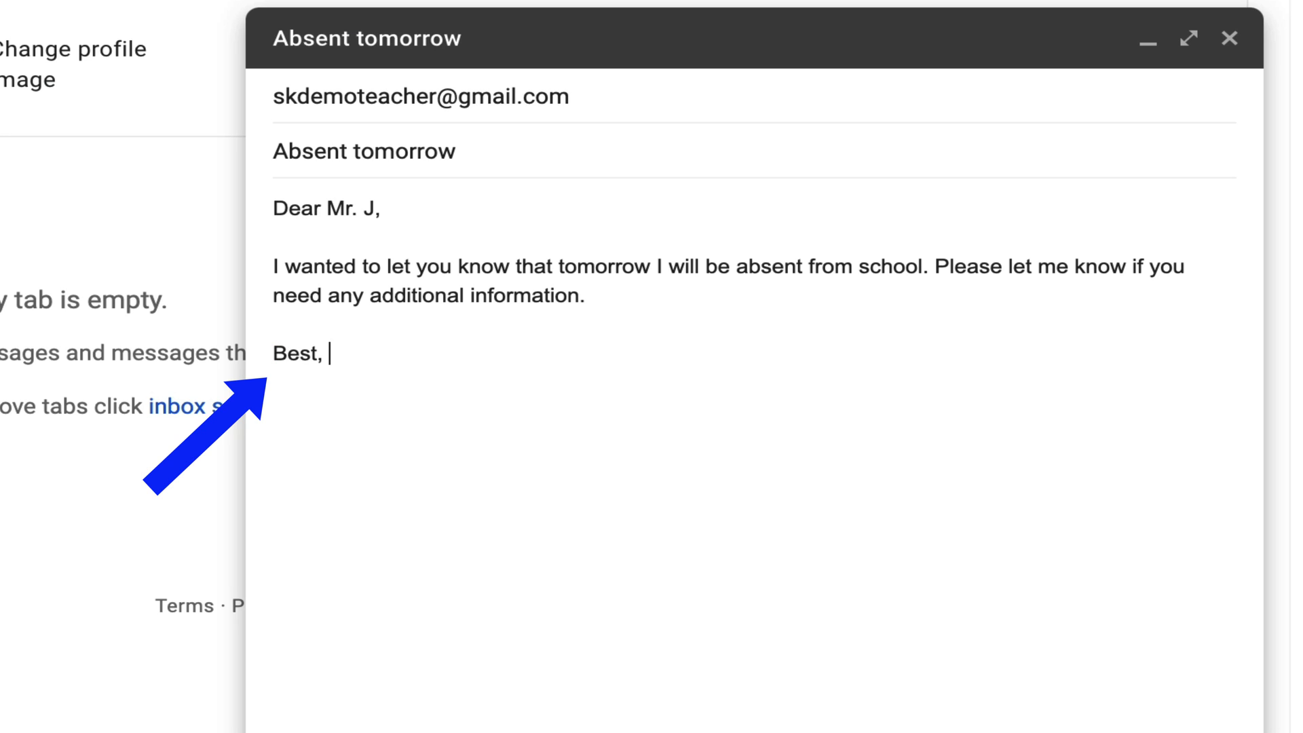
{"action": "key", "text": "Return"}
{"action": "type", "text": "Dan"}
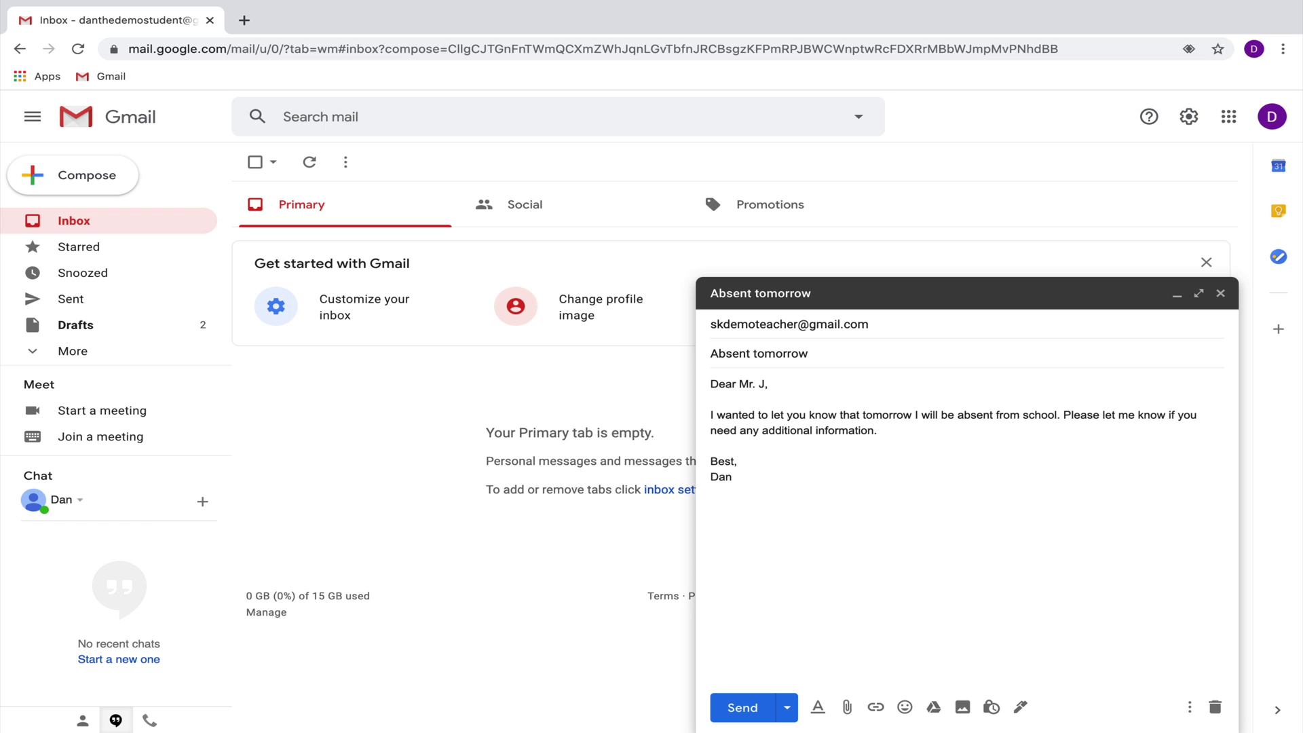
Step: Add the second teacher's e-mail to the To field and their name to the greeting
{"action": "left_click", "coordinate": [950, 323]}
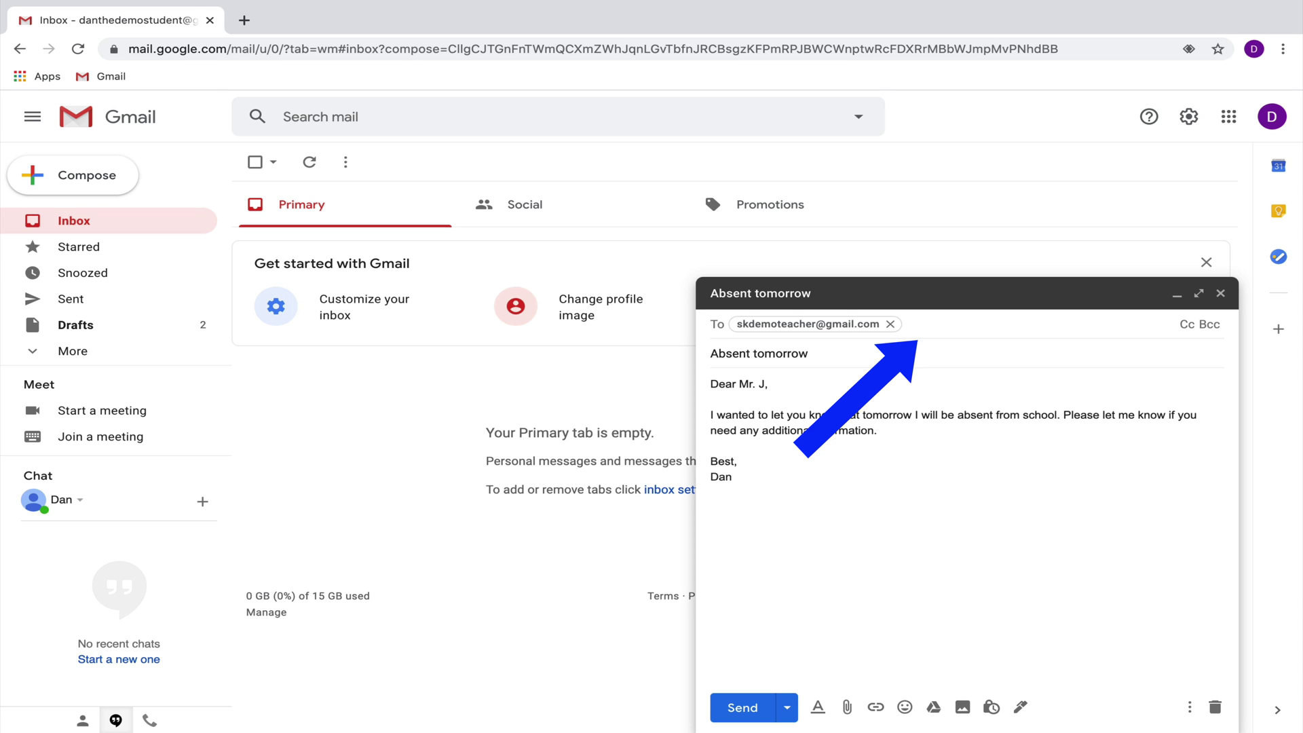
{"action": "left_click", "coordinate": [771, 384]}
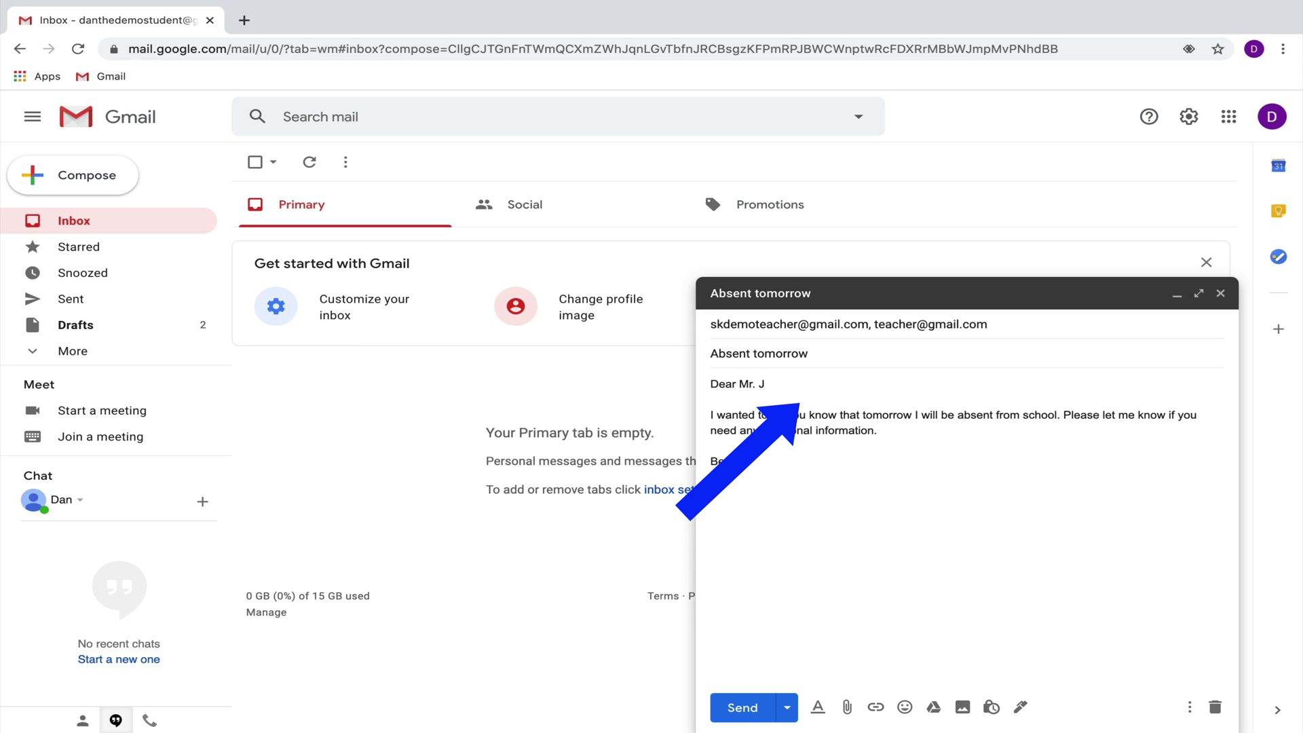
{"action": "type", "text": "and Mr. Teacher,"}
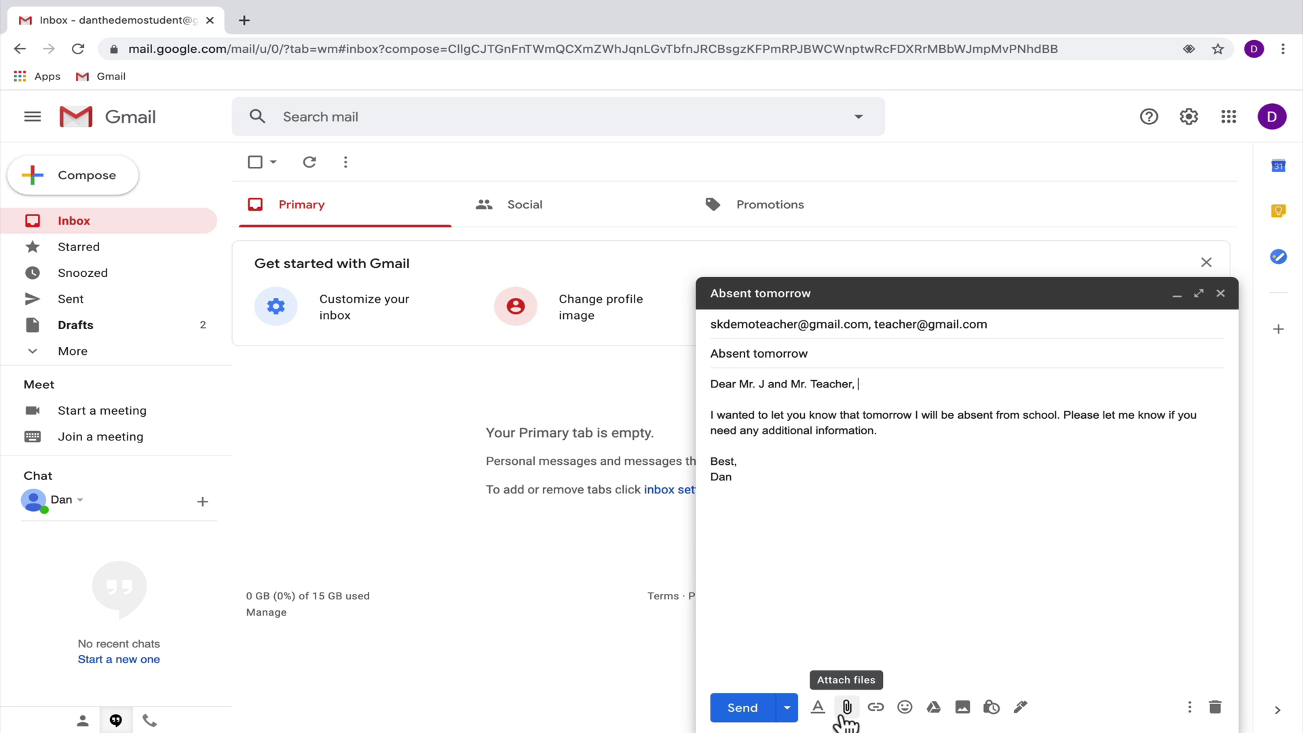
Step: Attach the Desktop file 'Screen Shot 2020-08-07 at 12.28.38 AM' to the message
{"action": "left_click", "coordinate": [846, 708]}
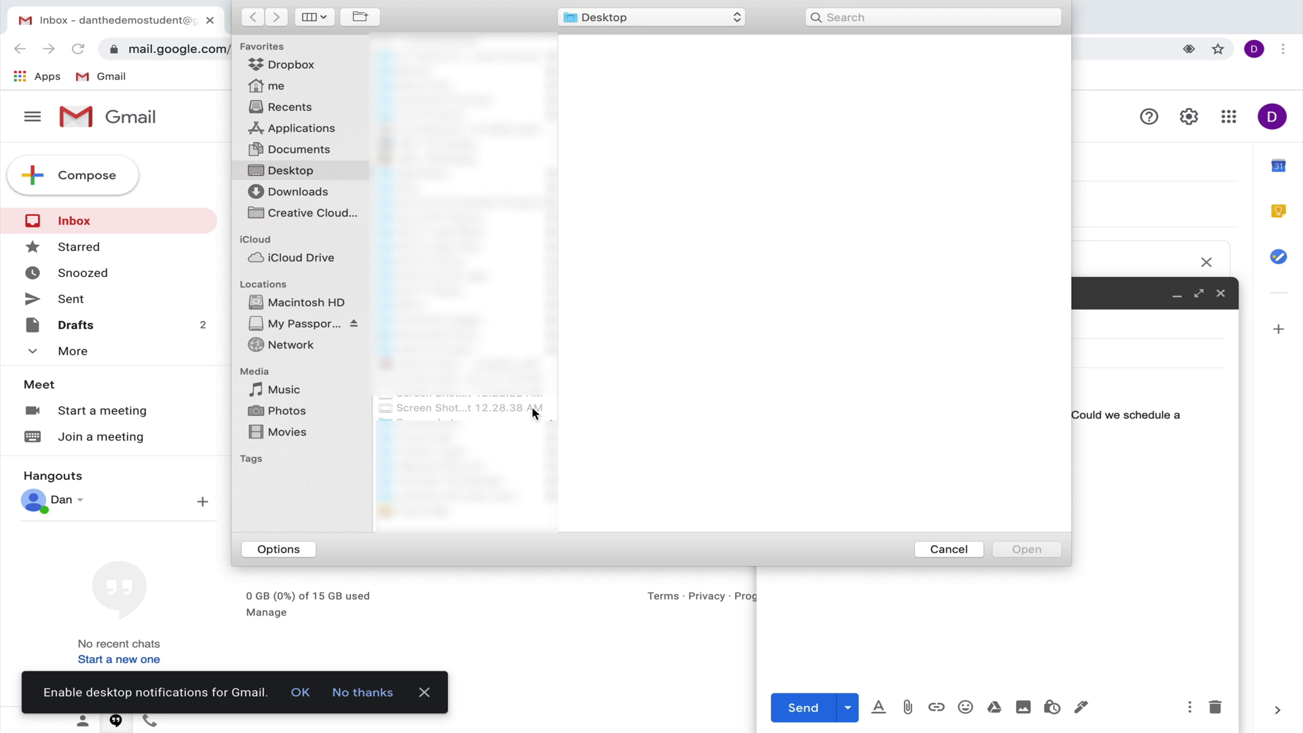
{"action": "left_click", "coordinate": [532, 406]}
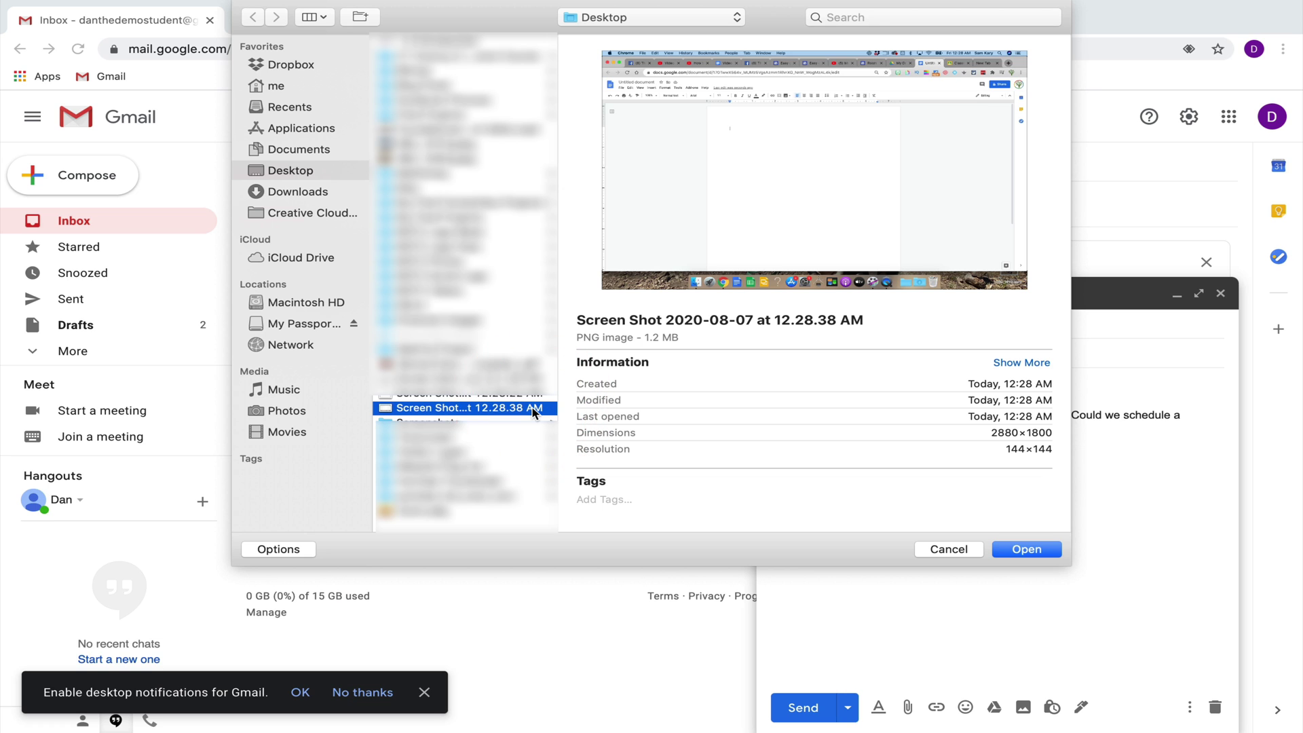
{"action": "left_click", "coordinate": [1026, 549]}
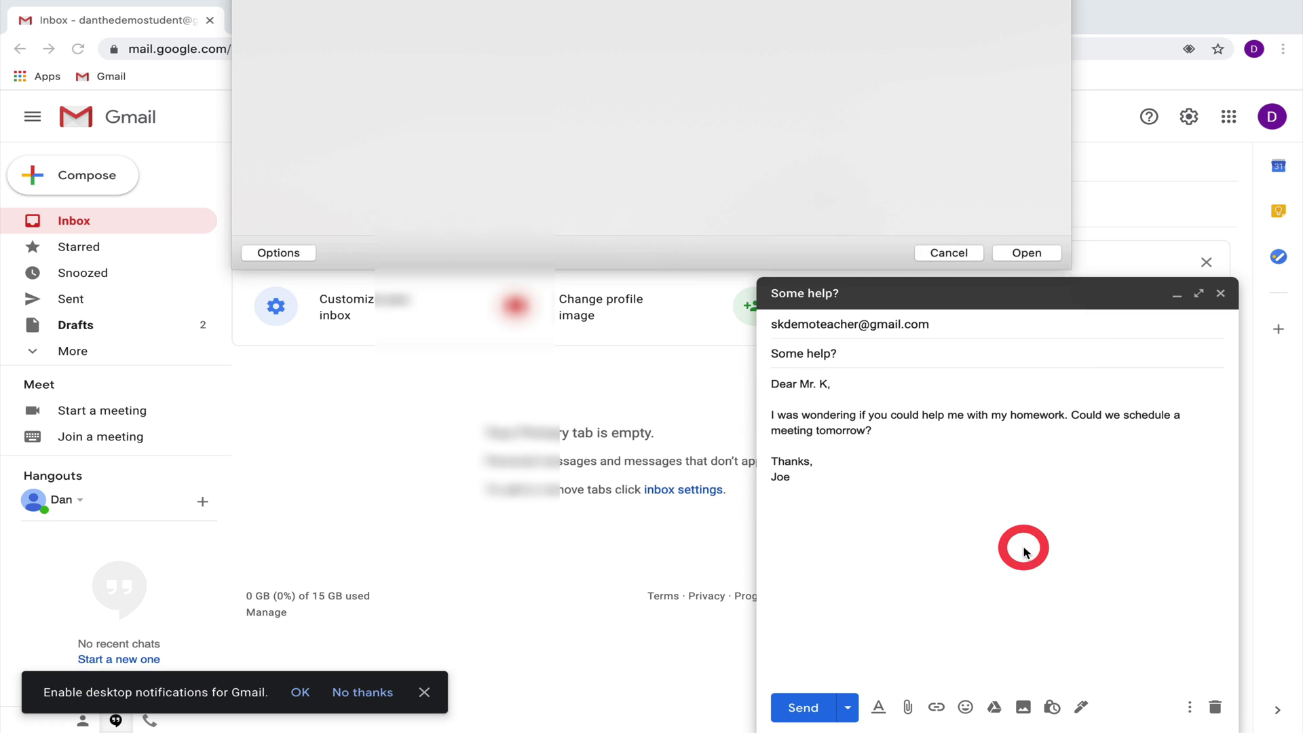